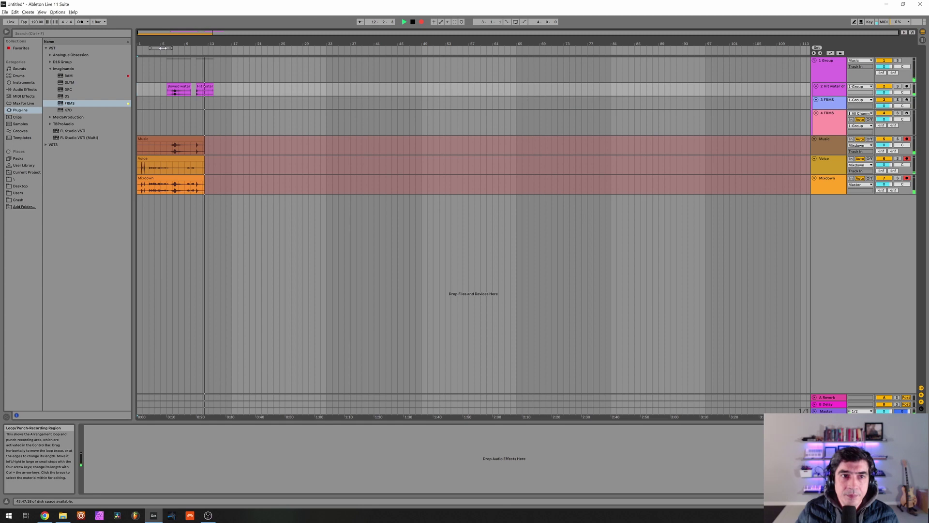
Step: Open the FRMS plug-in on track 4 and replace its patch with the Default one
{"action": "mouse_move", "coordinate": [164, 48]}
{"action": "left_mouse_down"}
{"action": "mouse_move", "coordinate": [170, 57]}
{"action": "mouse_move", "coordinate": [158, 58]}
{"action": "left_mouse_up"}
{"action": "left_click", "coordinate": [833, 121]}
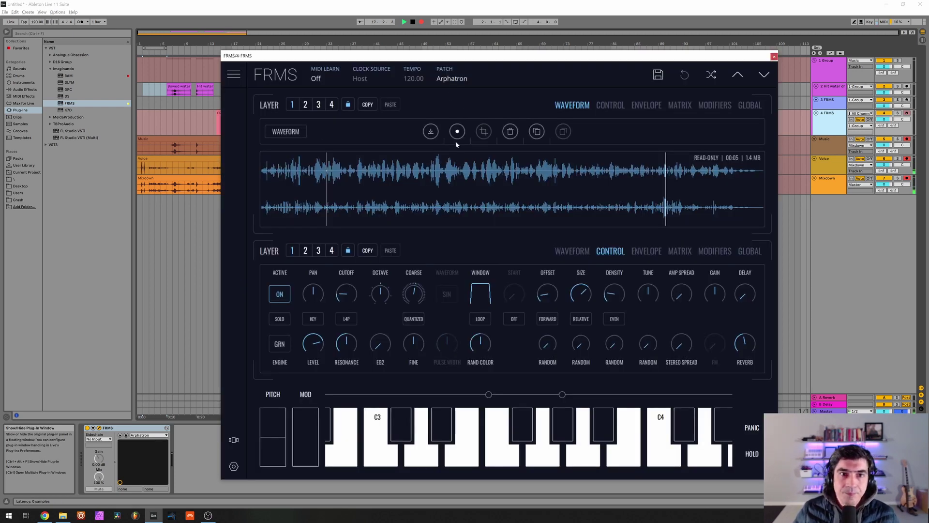
{"action": "left_click", "coordinate": [450, 78]}
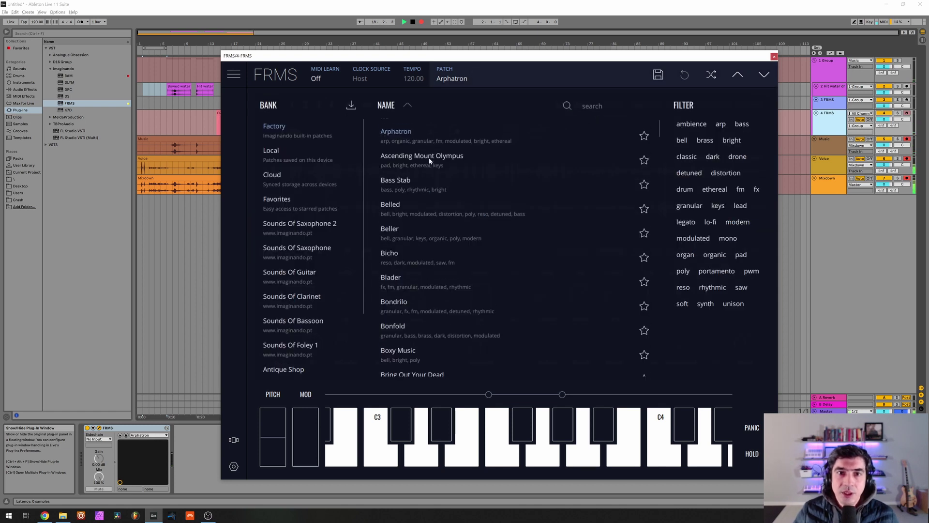
{"action": "left_click", "coordinate": [414, 130]}
{"action": "left_click", "coordinate": [466, 78]}
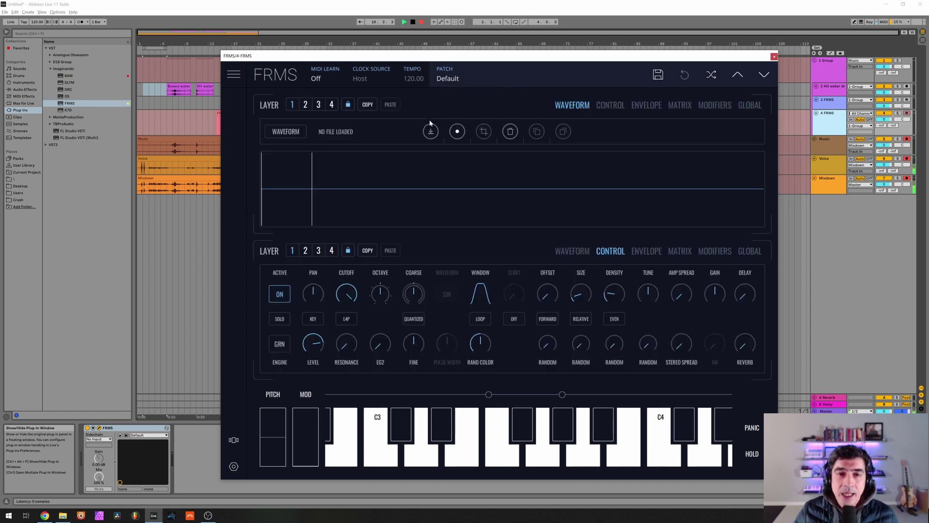
Step: Load the sample "Bowed water drums.wav" into layer 1 from the "Water drum" folder within FRMS Tutorials on drive D
{"action": "left_click", "coordinate": [434, 131]}
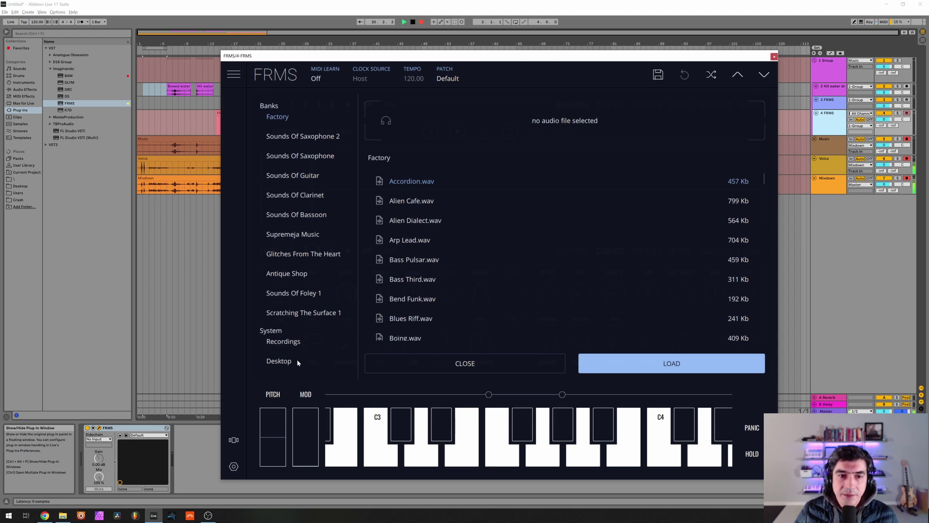
{"action": "scroll", "coordinate": [297, 359], "scroll_direction": "down", "scroll_amount": 2}
{"action": "left_click", "coordinate": [276, 366]}
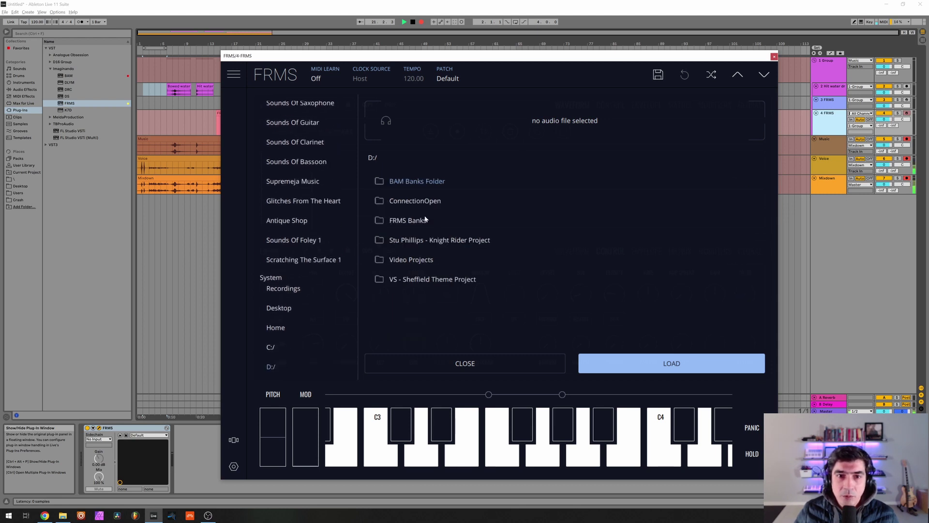
{"action": "left_click", "coordinate": [411, 259]}
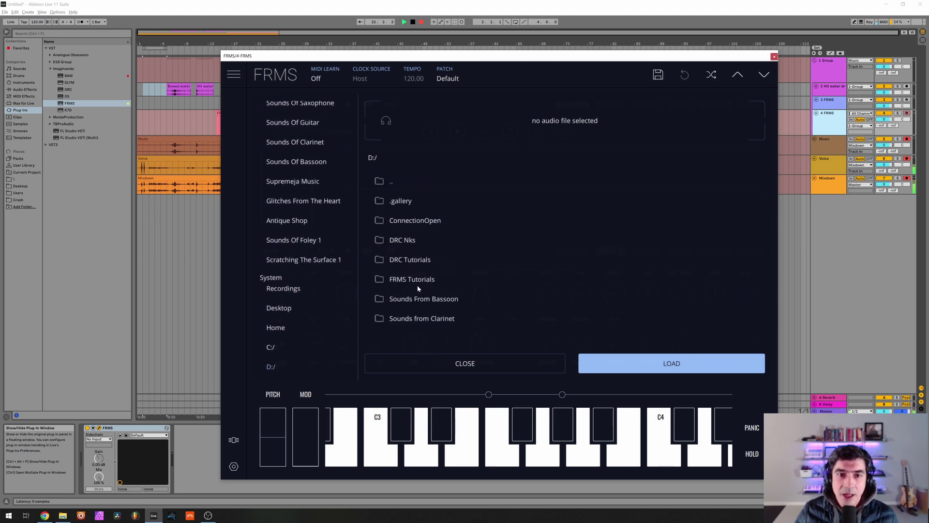
{"action": "left_click", "coordinate": [422, 279]}
{"action": "scroll", "coordinate": [419, 273], "scroll_direction": "down", "scroll_amount": 12}
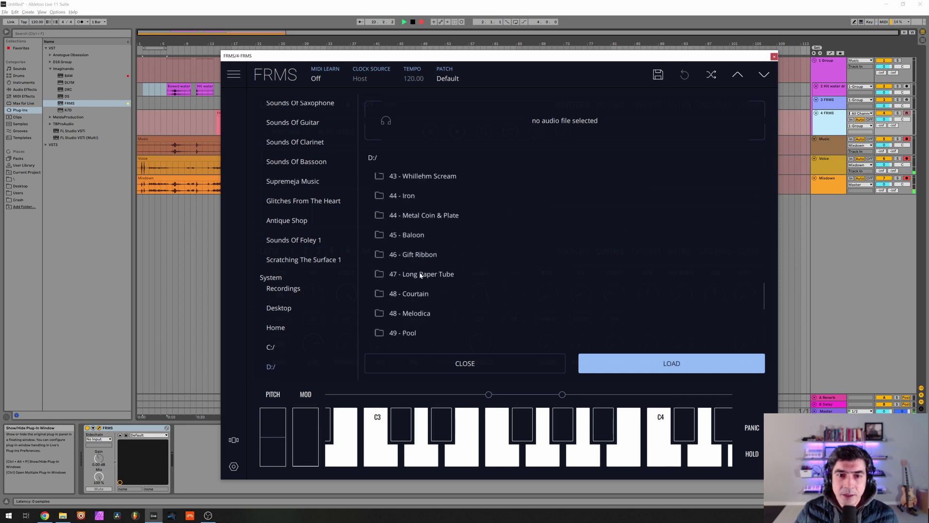
{"action": "scroll", "coordinate": [419, 276], "scroll_direction": "down", "scroll_amount": 2}
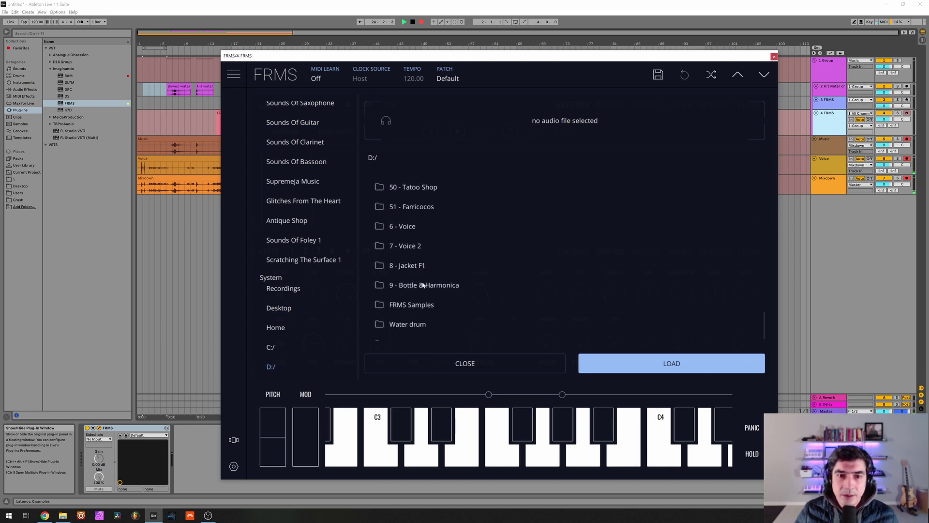
{"action": "left_click", "coordinate": [404, 325]}
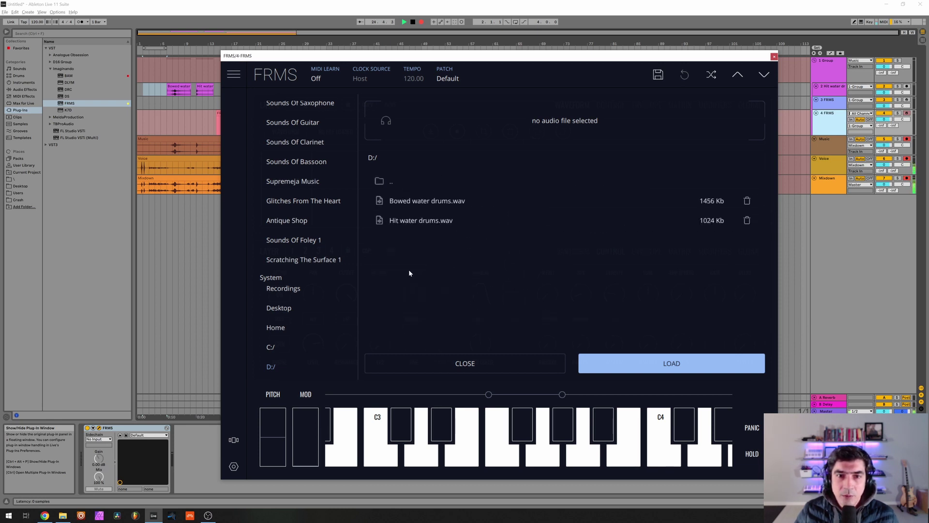
{"action": "left_click", "coordinate": [424, 201]}
{"action": "left_click", "coordinate": [625, 369]}
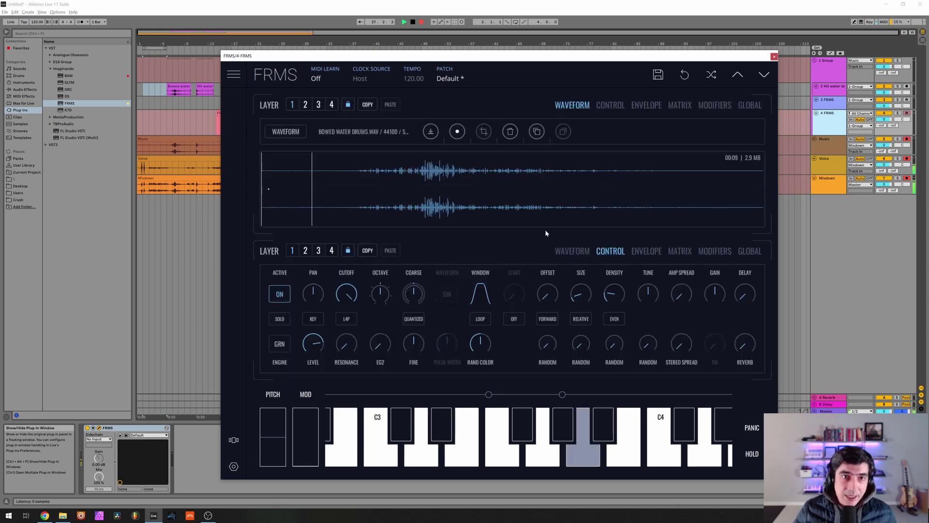
Step: Set layer 1's grain offset to about 0.197 and increase its grain density
{"action": "left_click_drag", "start_coordinate": [547, 293], "coordinate": [500, 280]}
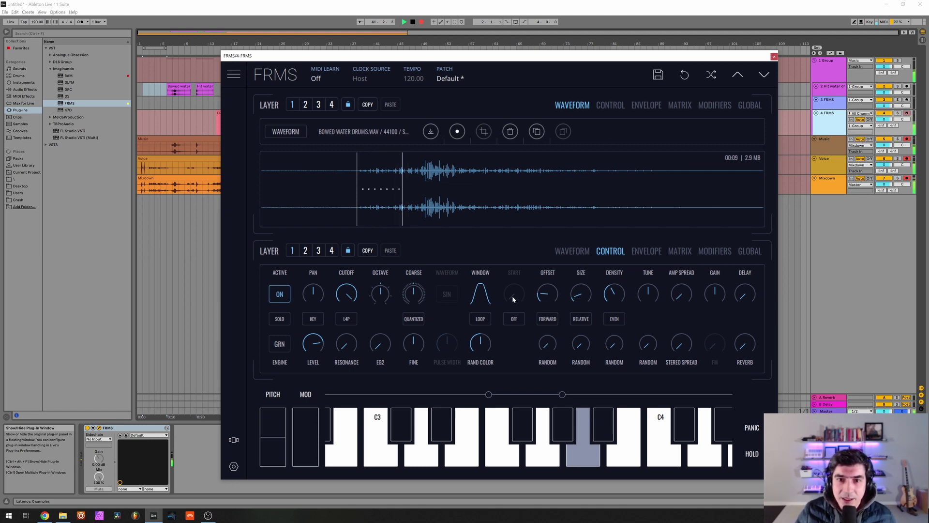
{"action": "left_click_drag", "start_coordinate": [549, 295], "coordinate": [546, 293]}
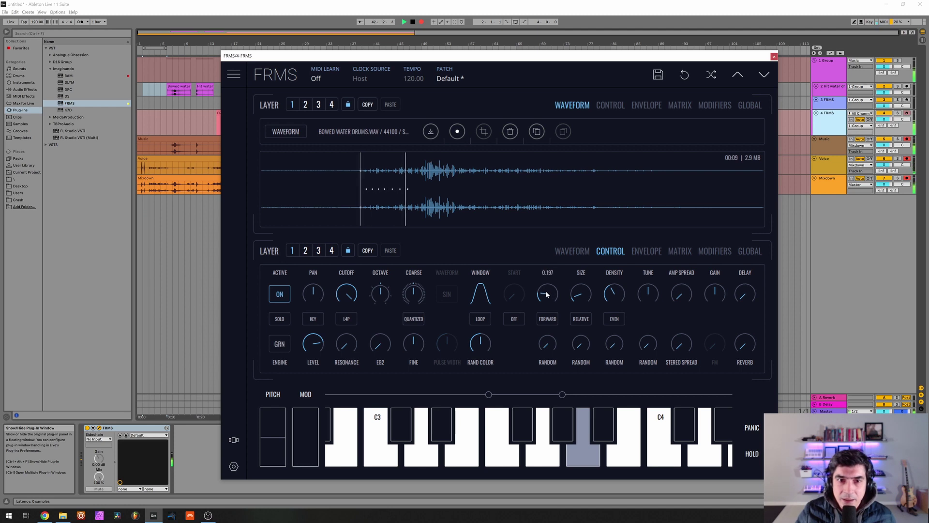
Step: Modulate layer 1's grain offset with LFO 1 by an amount of 0.600, keeping the waveform in view
{"action": "left_click", "coordinate": [671, 107]}
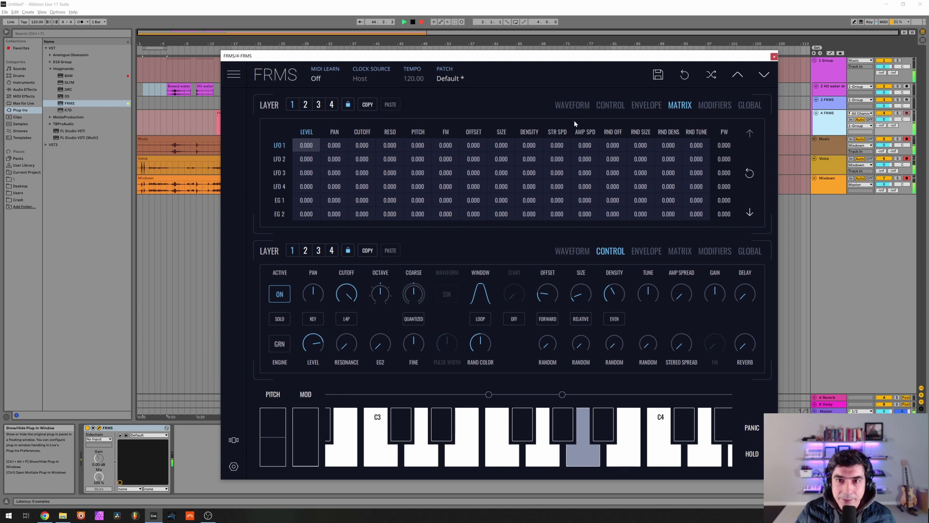
{"action": "left_click", "coordinate": [572, 105]}
{"action": "left_click", "coordinate": [680, 250]}
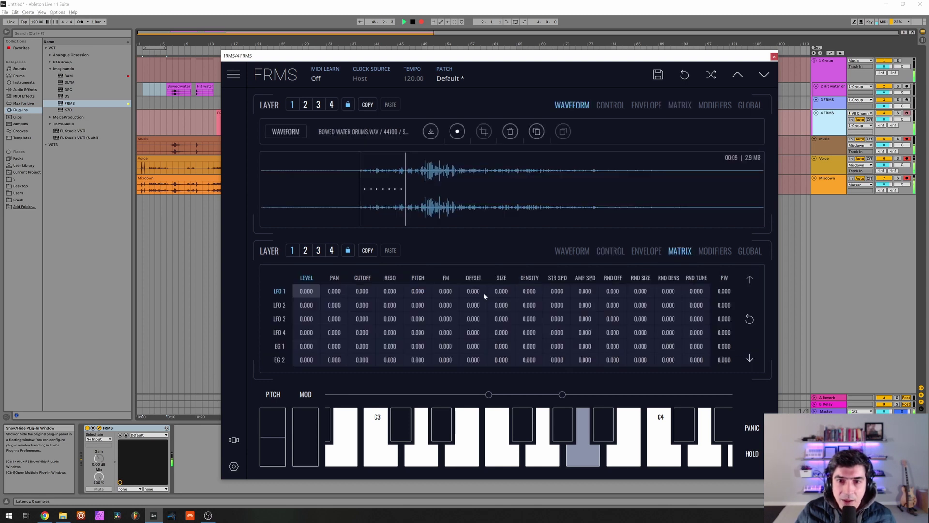
{"action": "left_click_drag", "start_coordinate": [475, 294], "coordinate": [475, 241]}
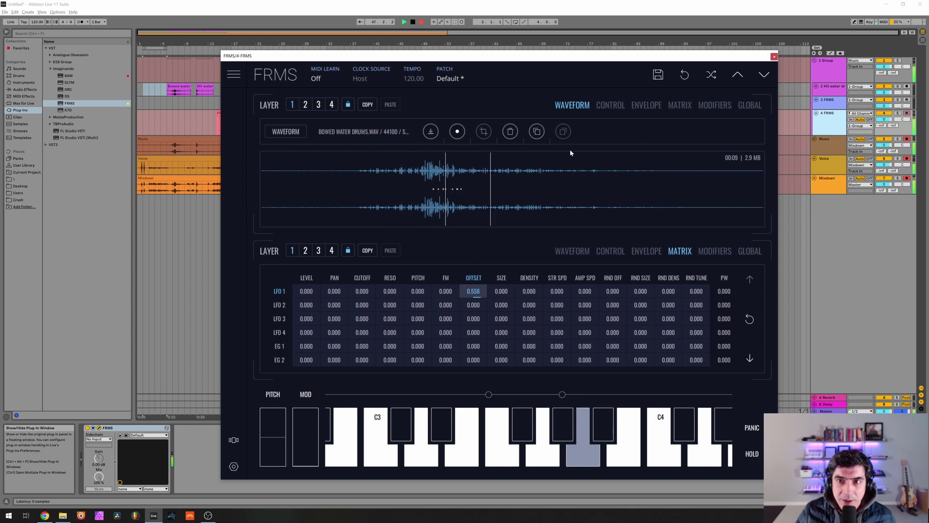
{"action": "left_click", "coordinate": [714, 251]}
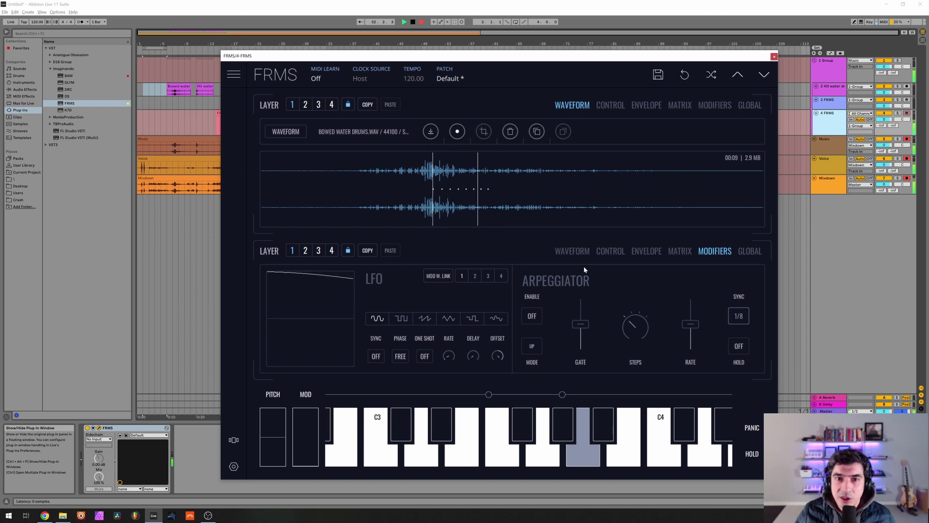
{"action": "left_click", "coordinate": [679, 251]}
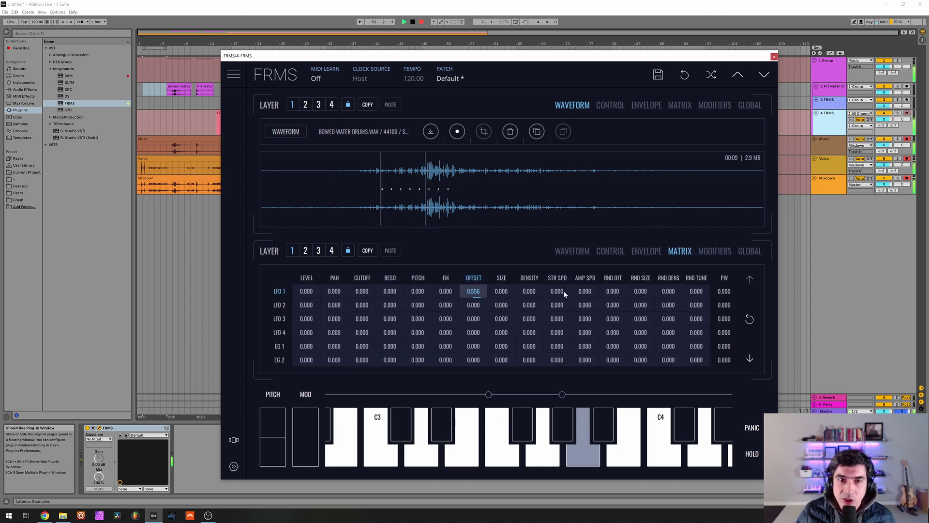
{"action": "left_click_drag", "start_coordinate": [483, 293], "coordinate": [479, 296]}
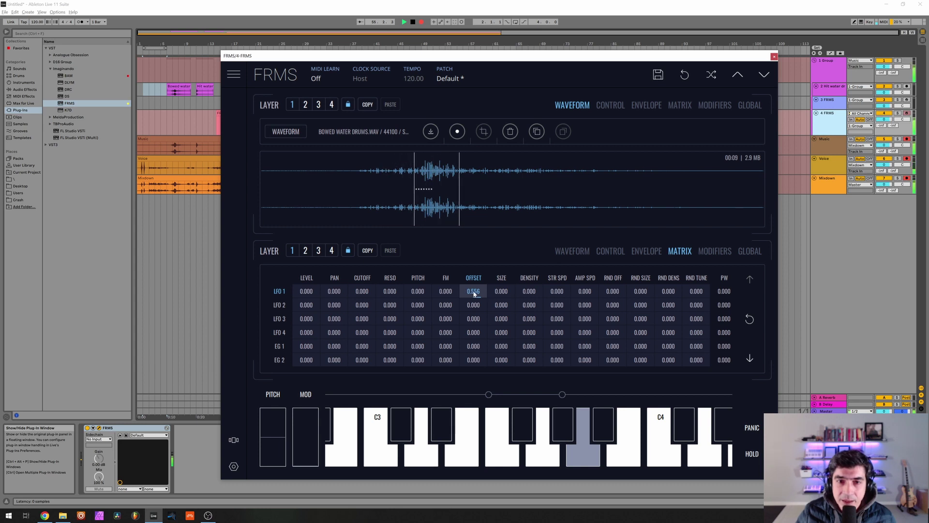
{"action": "left_click_drag", "start_coordinate": [474, 292], "coordinate": [473, 293]}
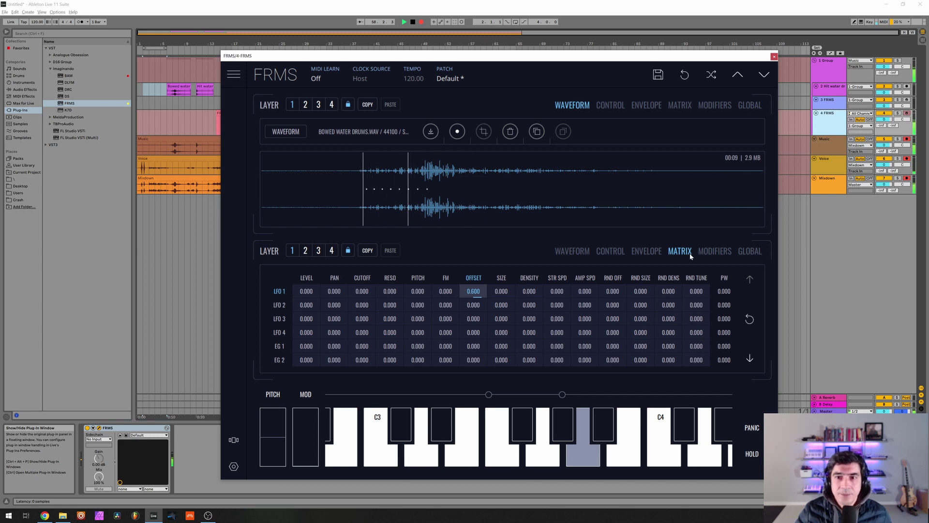
Step: Reduce layer 1's grain size to about half its current length
{"action": "left_click", "coordinate": [617, 252]}
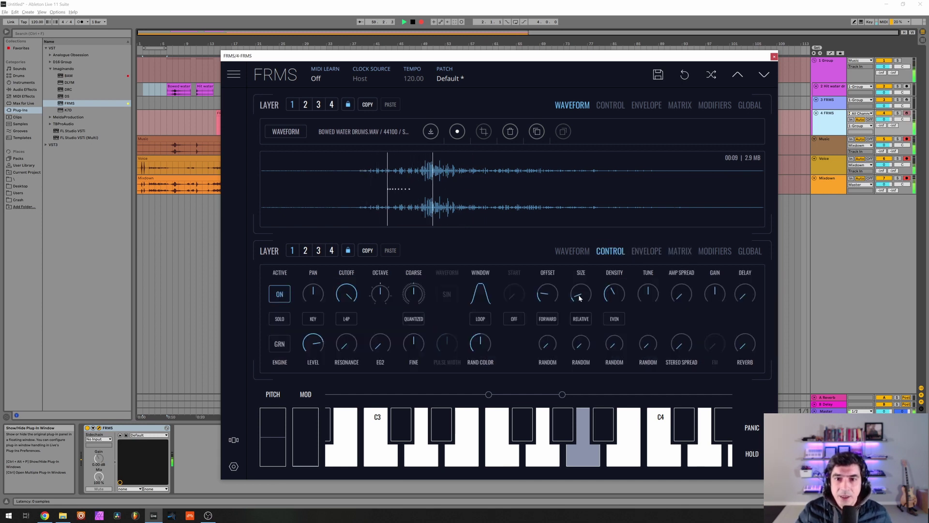
{"action": "left_click_drag", "start_coordinate": [579, 298], "coordinate": [573, 301]}
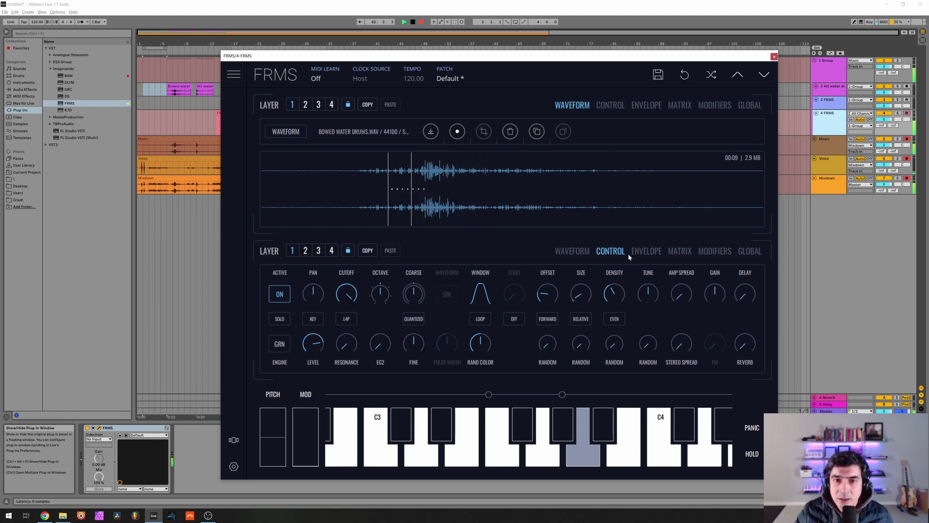
Step: Change LFO 1 to the smooth random waveform and set its rate to about 0.147
{"action": "left_click", "coordinate": [679, 250]}
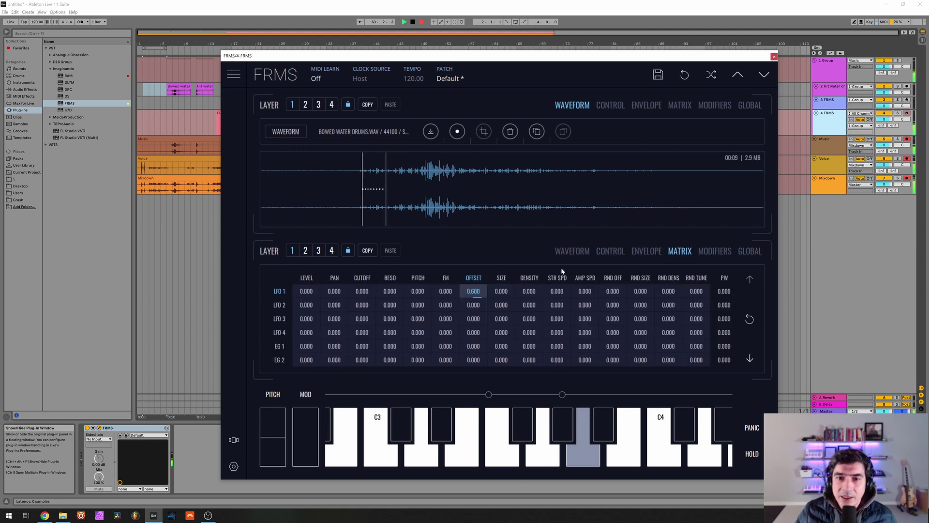
{"action": "left_click", "coordinate": [715, 251]}
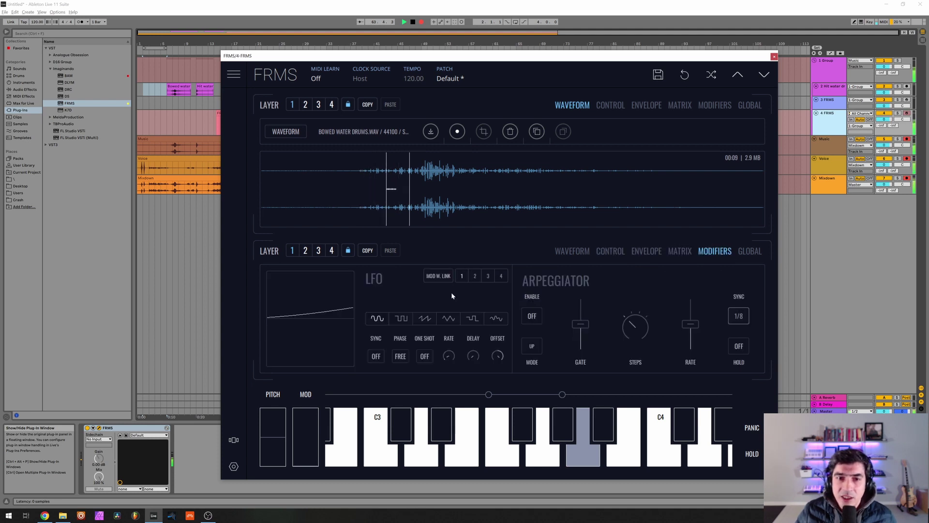
{"action": "left_click", "coordinate": [497, 318]}
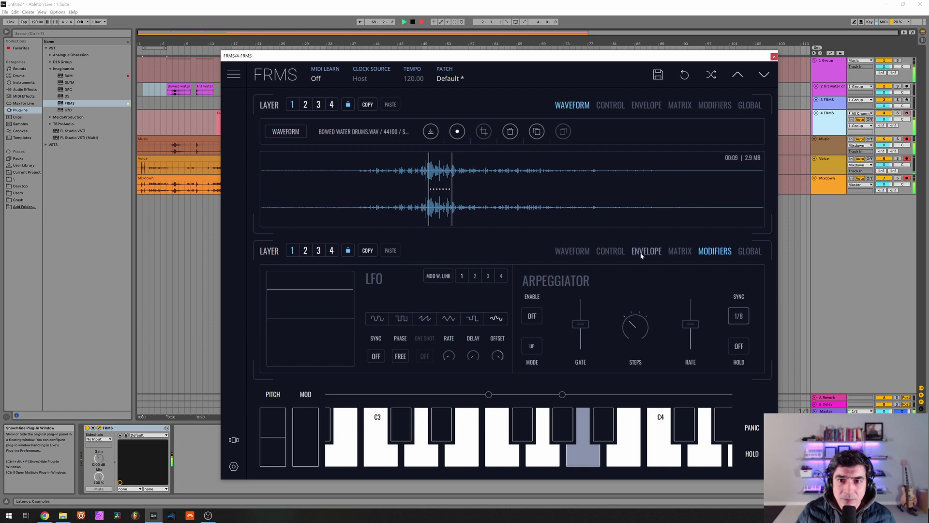
{"action": "mouse_move", "coordinate": [449, 356]}
{"action": "left_mouse_down"}
{"action": "mouse_move", "coordinate": [467, 345]}
{"action": "mouse_move", "coordinate": [452, 353]}
{"action": "left_mouse_up"}
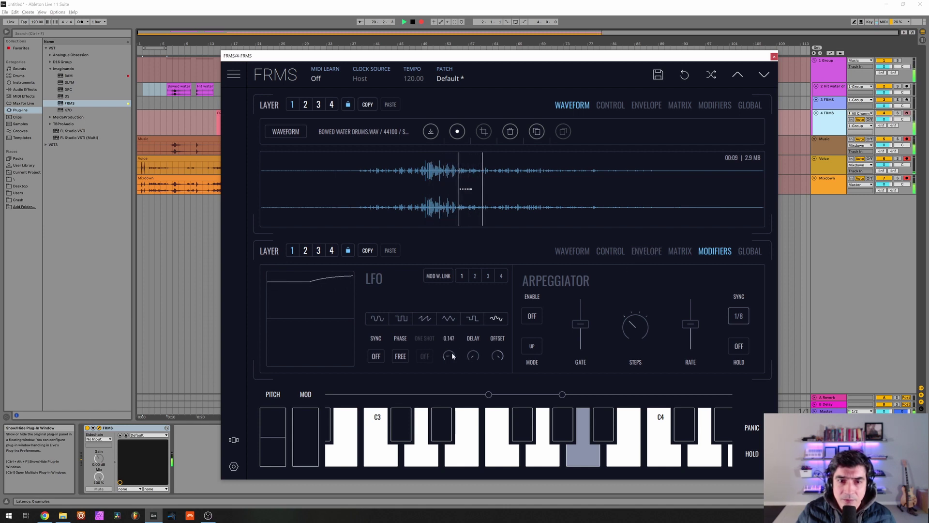
Step: Lower layer 1's filter cutoff slightly
{"action": "left_click", "coordinate": [676, 252]}
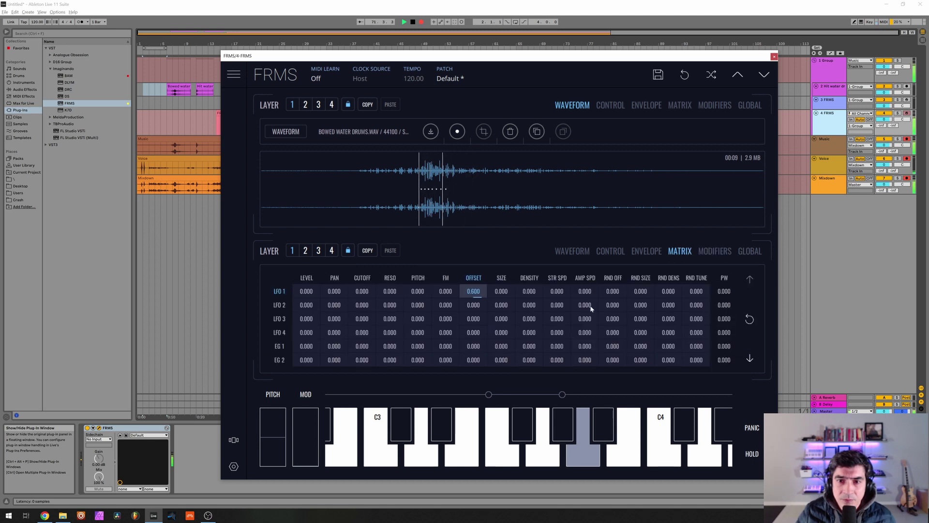
{"action": "left_click", "coordinate": [644, 251]}
{"action": "left_click", "coordinate": [610, 251]}
{"action": "left_click", "coordinate": [570, 252]}
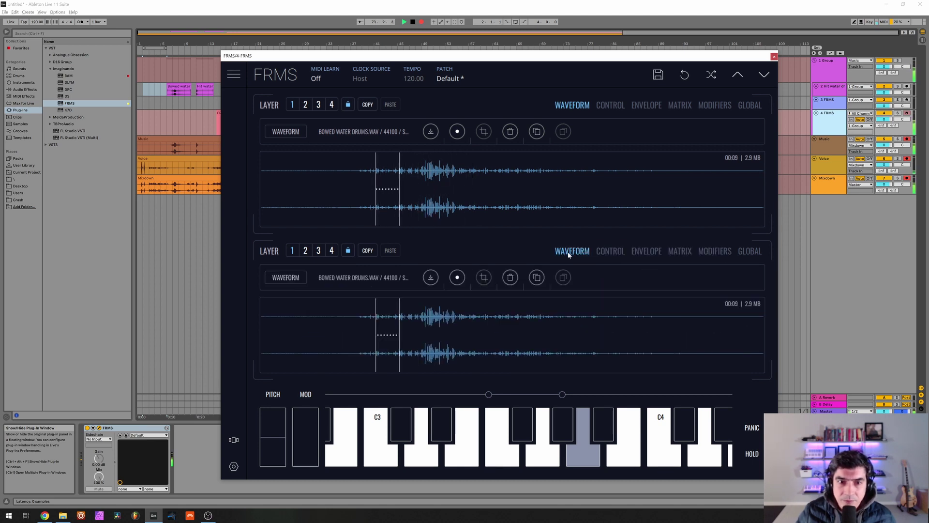
{"action": "left_click", "coordinate": [610, 251]}
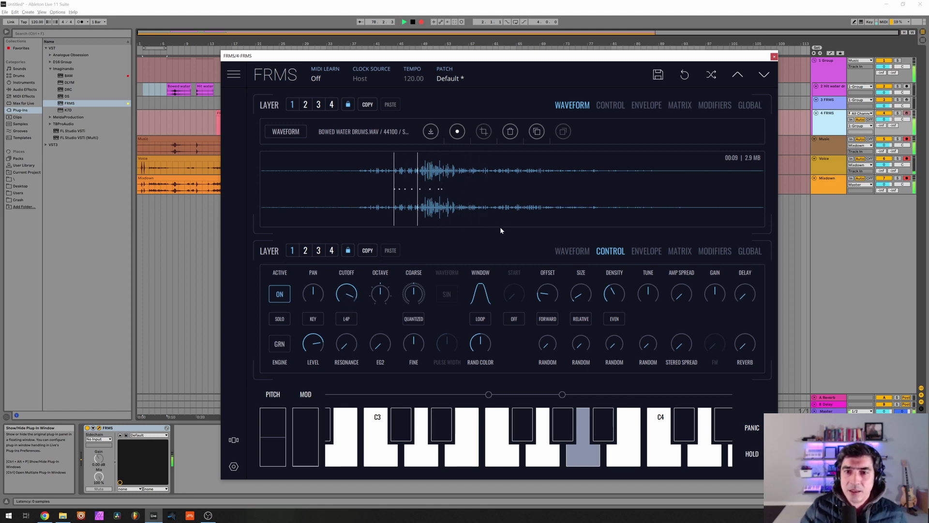
Step: Raise layer 1's amp spread and stereo spread to slightly past halfway, and lower its random color
{"action": "left_click_drag", "start_coordinate": [681, 296], "coordinate": [676, 266]}
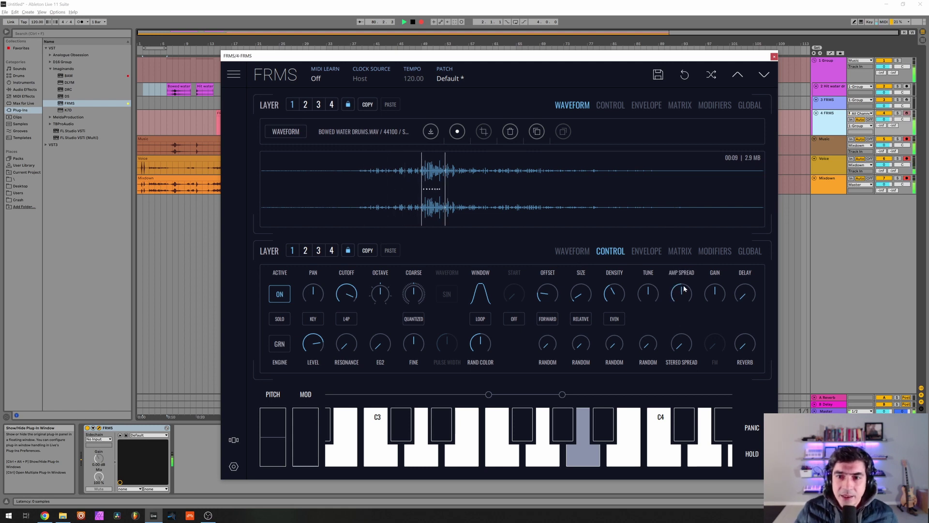
{"action": "left_click_drag", "start_coordinate": [681, 347], "coordinate": [681, 295]}
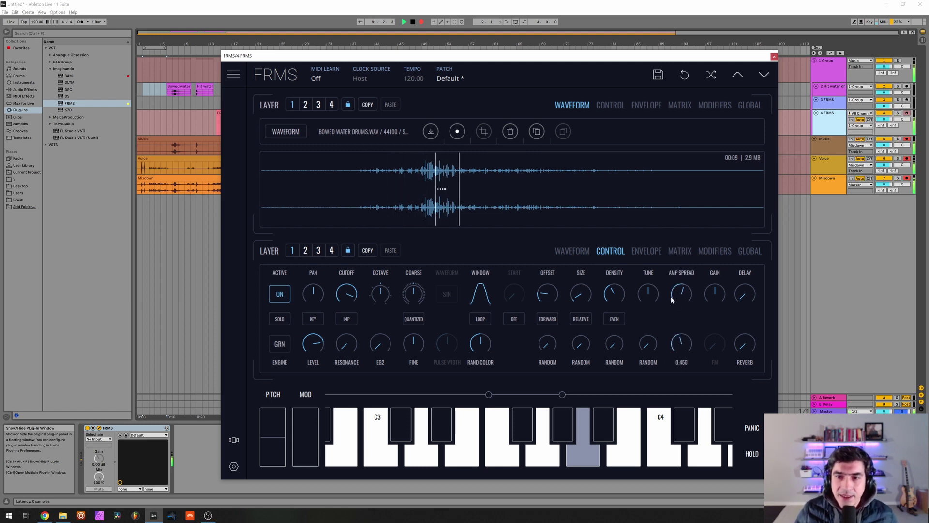
{"action": "mouse_move", "coordinate": [480, 347]}
{"action": "left_mouse_down"}
{"action": "mouse_move", "coordinate": [478, 364]}
{"action": "mouse_move", "coordinate": [476, 343]}
{"action": "left_mouse_up"}
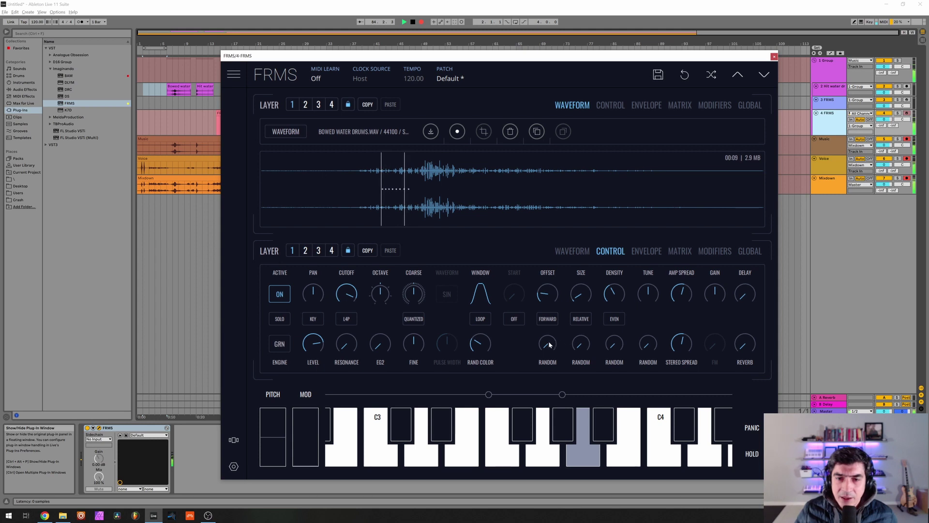
Step: Add slight randomness to layer 1's grain offset (about 0.023), density (about 0.030) and size
{"action": "mouse_move", "coordinate": [551, 343]}
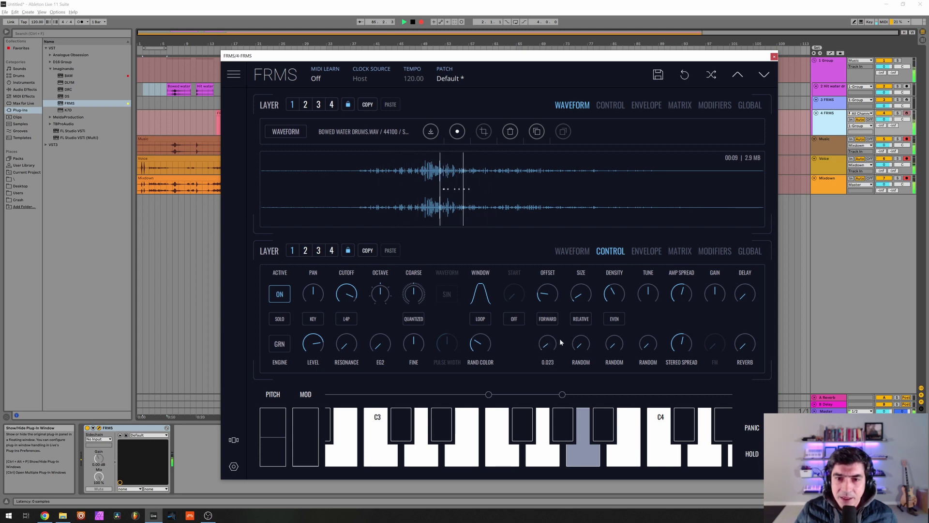
{"action": "mouse_move", "coordinate": [623, 345]}
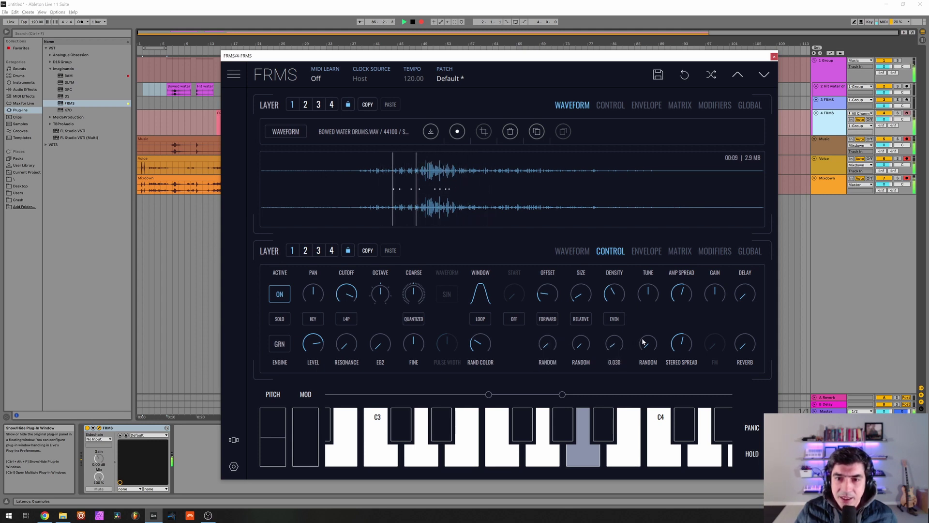
{"action": "left_click_drag", "start_coordinate": [588, 343], "coordinate": [606, 341]}
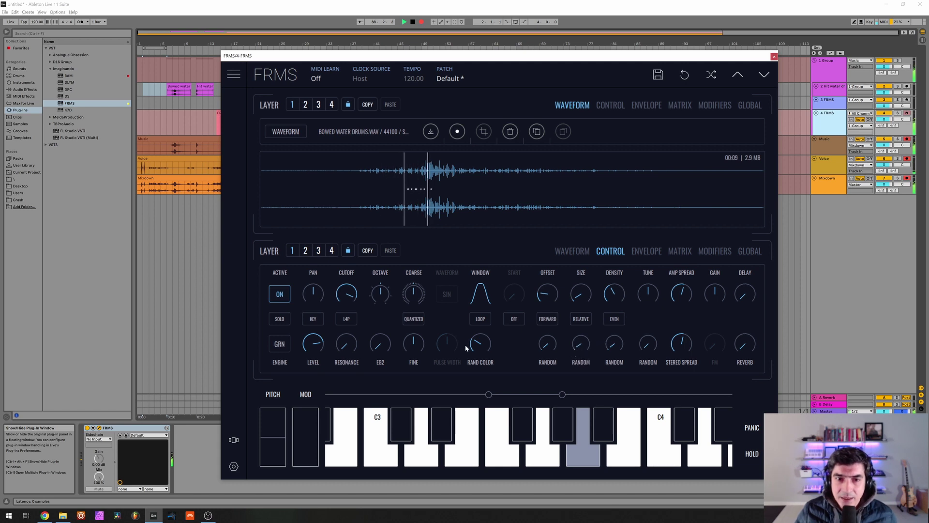
Step: Switch layer 2 to the oscillator engine with the sine waveform and lower its octave
{"action": "left_click", "coordinate": [305, 252]}
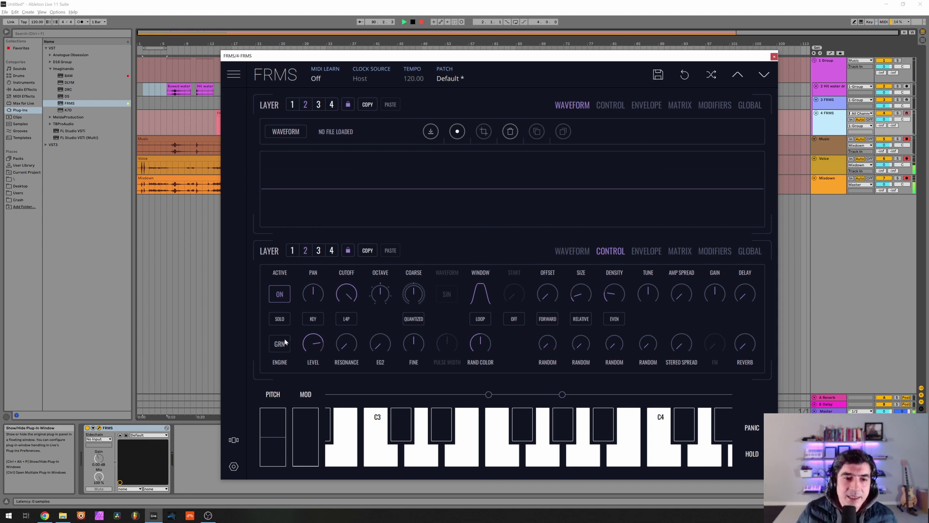
{"action": "left_click", "coordinate": [284, 343]}
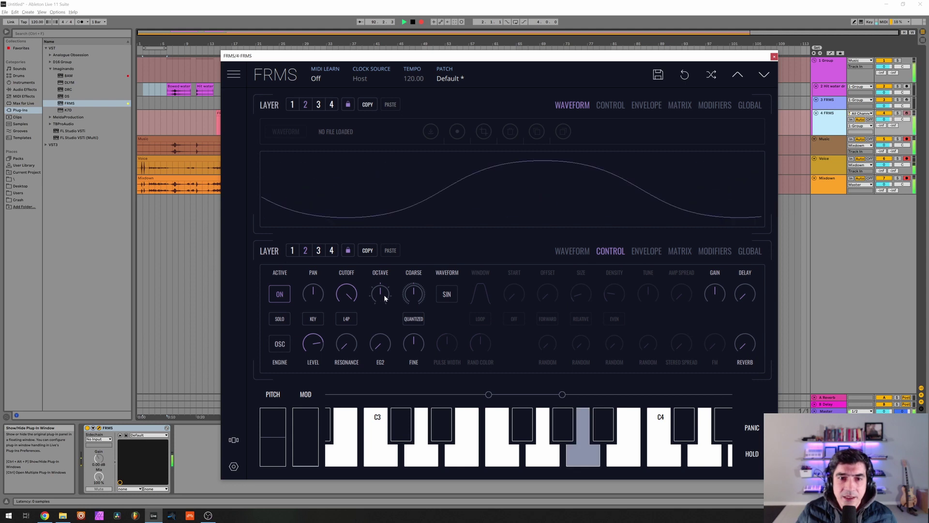
{"action": "left_click_drag", "start_coordinate": [381, 297], "coordinate": [384, 312]}
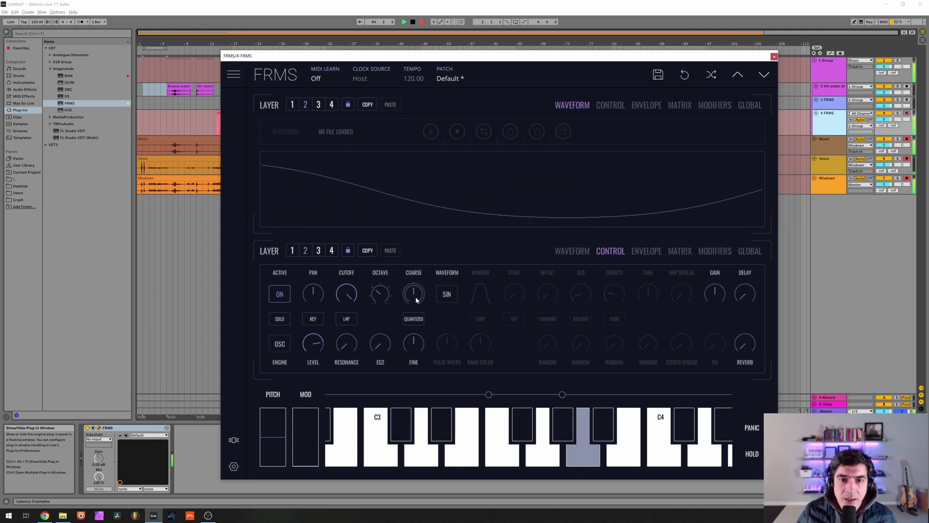
Step: Set layer 2's fine tuning slightly above centre and lower its octave further
{"action": "left_click_drag", "start_coordinate": [410, 340], "coordinate": [416, 360]}
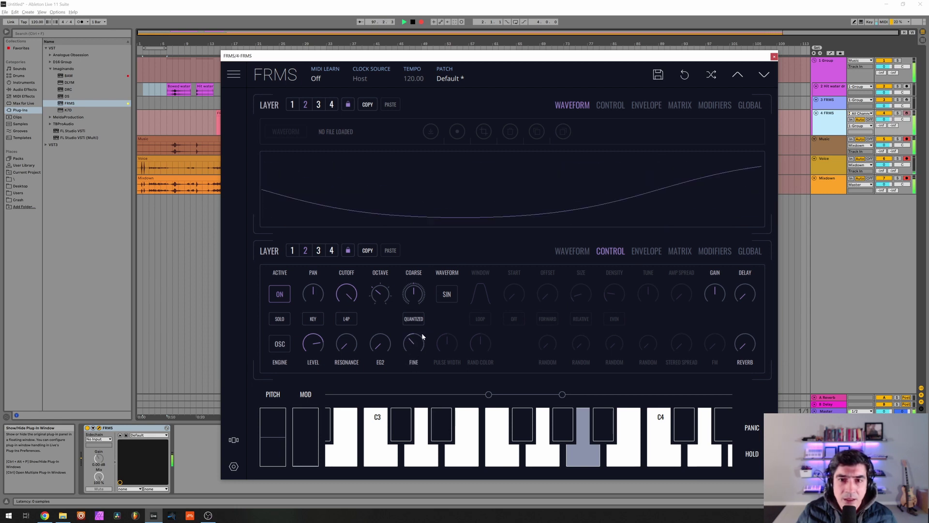
{"action": "left_click_drag", "start_coordinate": [413, 343], "coordinate": [420, 340]}
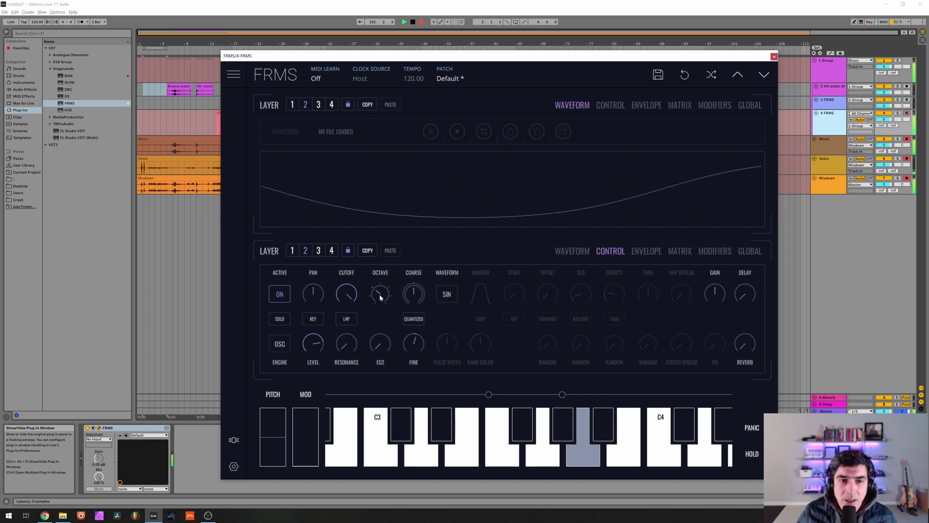
{"action": "left_click_drag", "start_coordinate": [410, 339], "coordinate": [420, 342]}
{"action": "left_click_drag", "start_coordinate": [380, 294], "coordinate": [376, 315]}
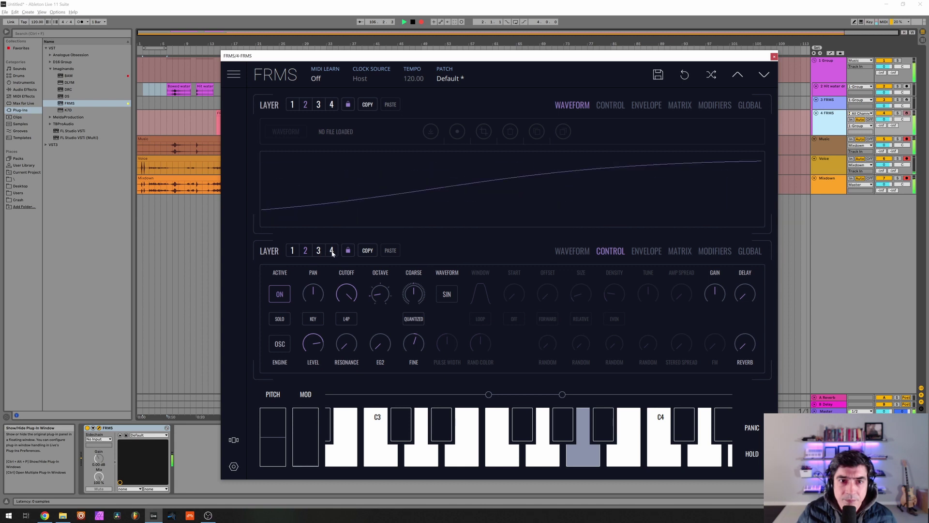
Step: Raise layer 1's delay amount, and set the global delay to 1/4 with low feedback, full spread, raised high-pass and minimum low-pass cutoff
{"action": "left_click", "coordinate": [292, 250]}
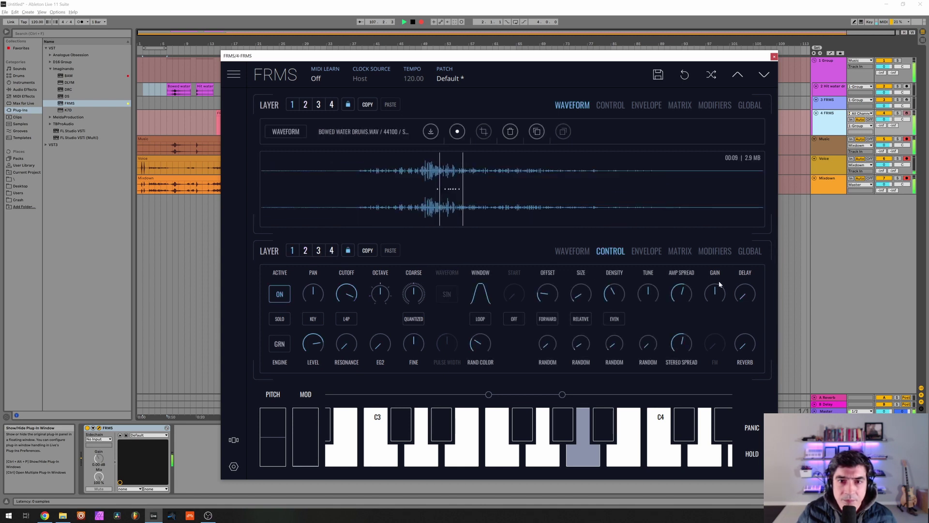
{"action": "left_click_drag", "start_coordinate": [744, 295], "coordinate": [738, 163]}
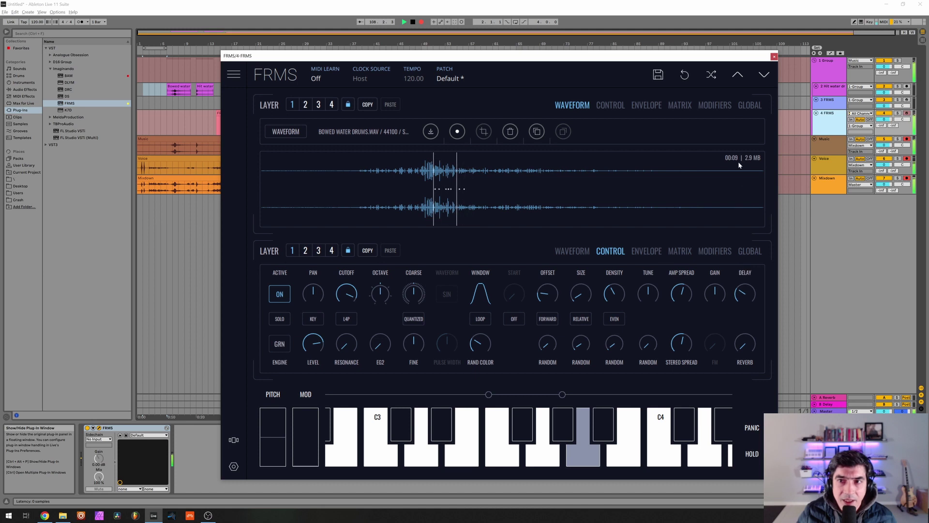
{"action": "left_click", "coordinate": [741, 107]}
{"action": "left_click", "coordinate": [434, 167]}
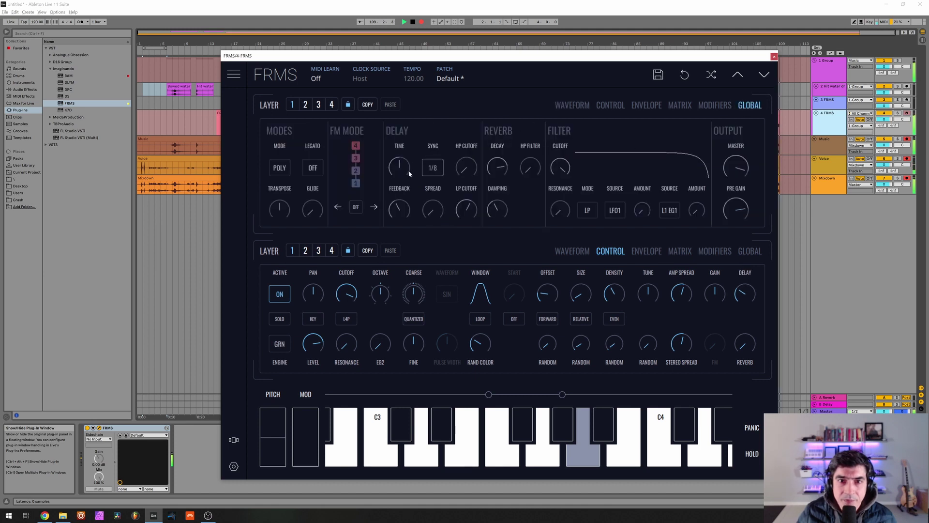
{"action": "left_click_drag", "start_coordinate": [409, 146], "coordinate": [463, 145]}
{"action": "left_click_drag", "start_coordinate": [395, 207], "coordinate": [396, 234]}
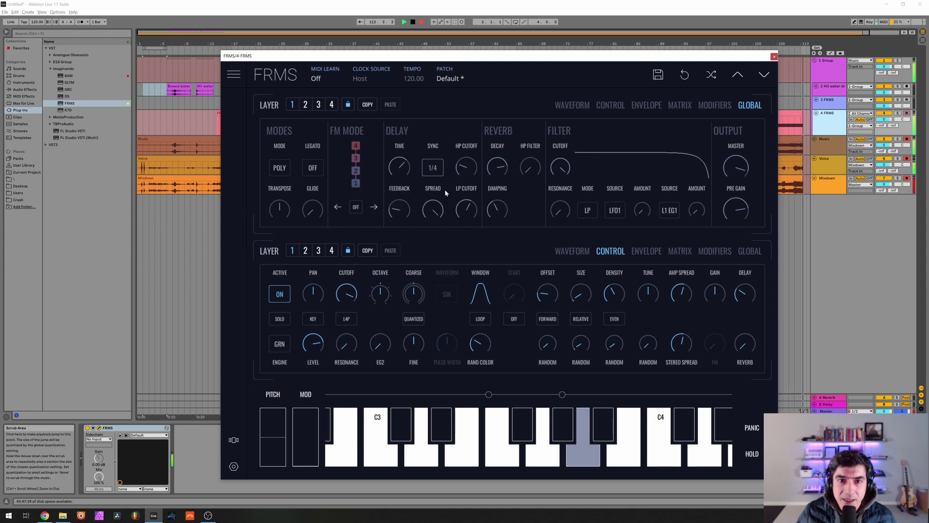
{"action": "mouse_move", "coordinate": [394, 216]}
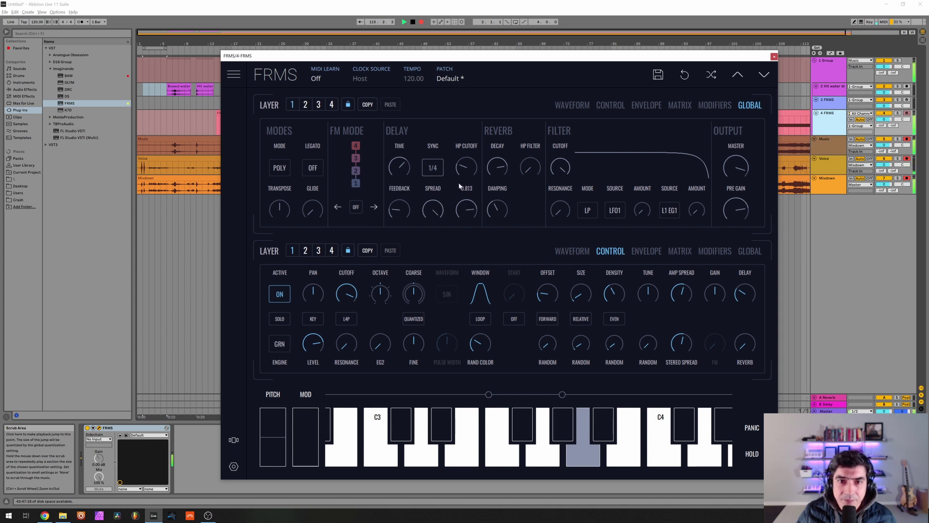
{"action": "left_click_drag", "start_coordinate": [457, 178], "coordinate": [470, 317]}
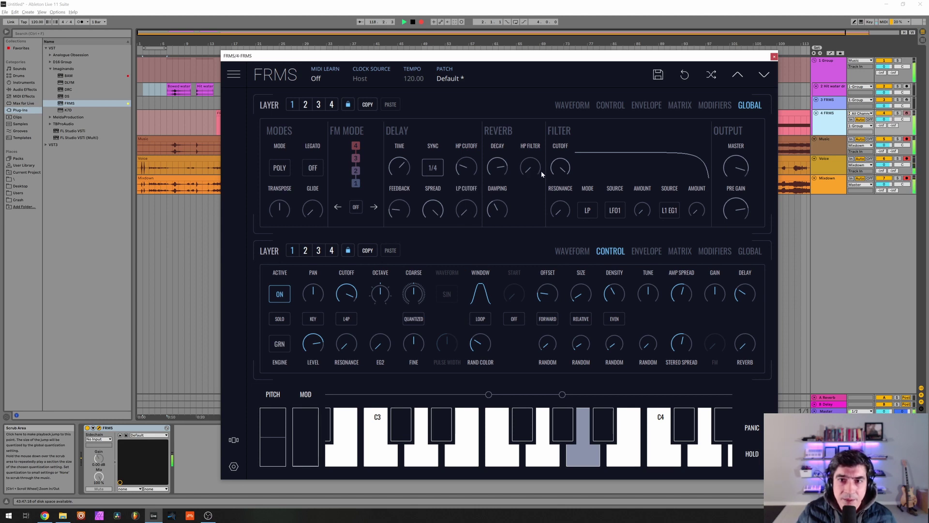
Step: Raise the reverb's high-pass filter to slightly above 0.150 and lower the volume of the 4 FRMS track
{"action": "left_click_drag", "start_coordinate": [541, 170], "coordinate": [541, 159]}
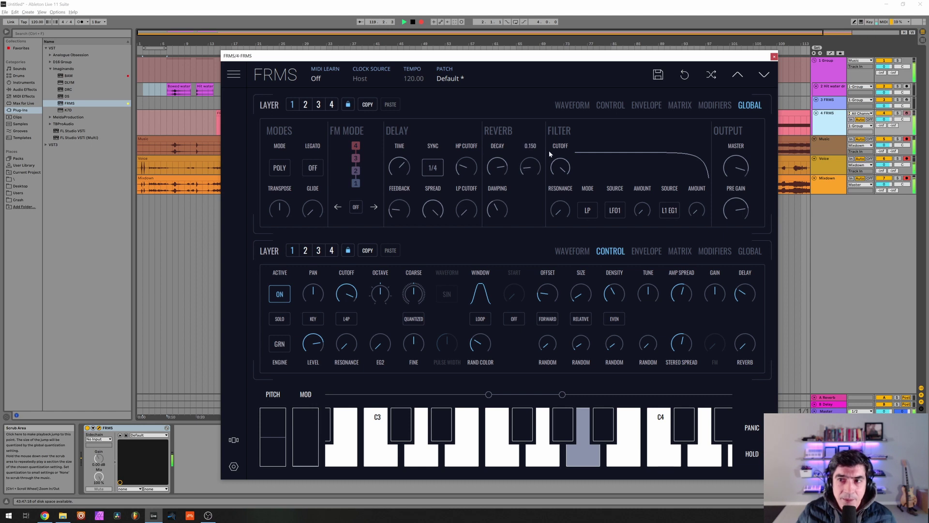
{"action": "left_click_drag", "start_coordinate": [538, 173], "coordinate": [537, 168]}
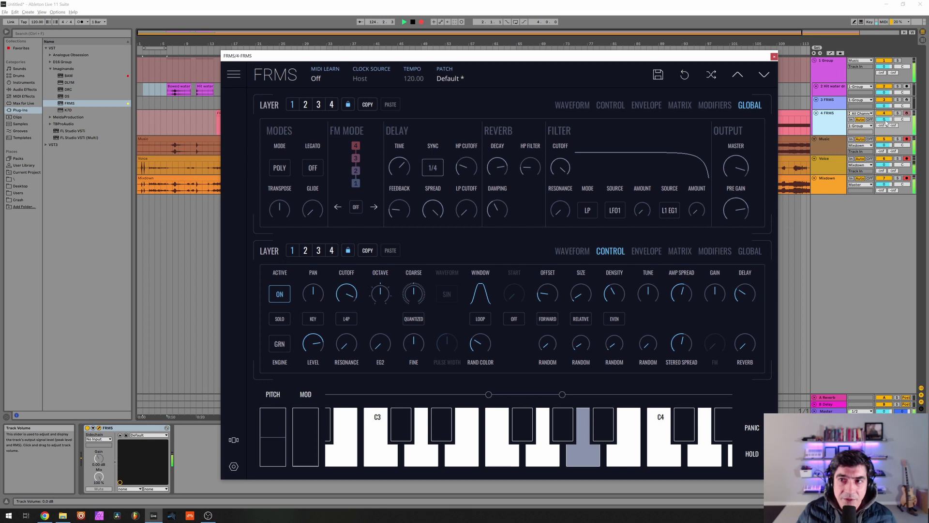
{"action": "left_click_drag", "start_coordinate": [883, 122], "coordinate": [884, 123]}
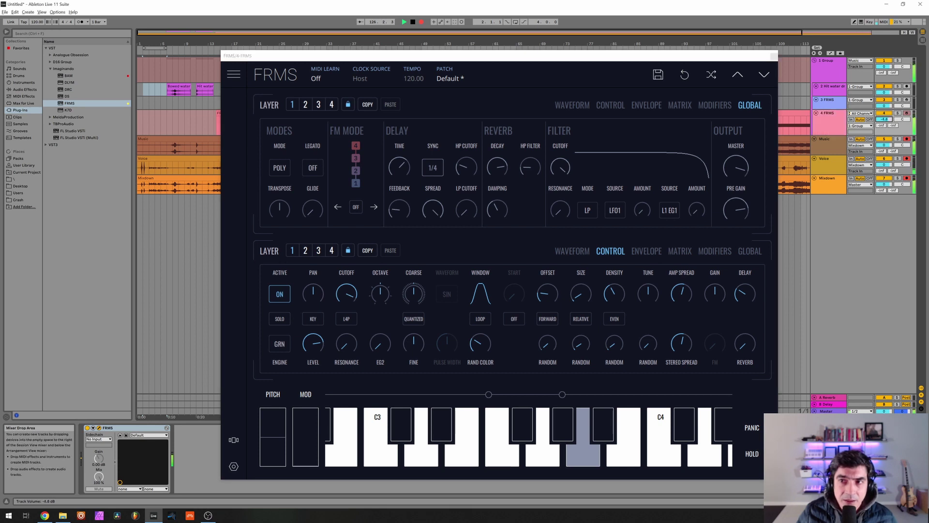
Step: Load Hit water drums.wav from the D:/ drive into layer 3
{"action": "left_click", "coordinate": [319, 105]}
{"action": "left_click", "coordinate": [610, 105]}
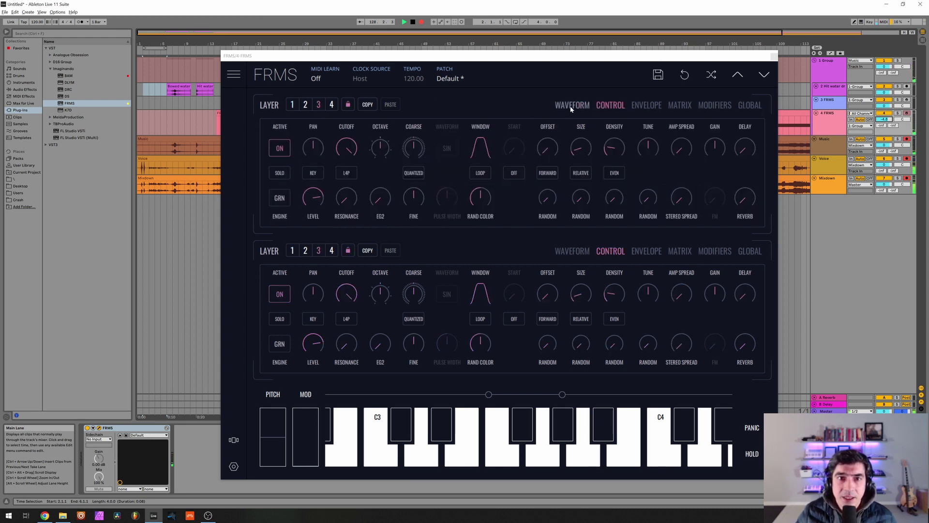
{"action": "left_click", "coordinate": [572, 105]}
{"action": "left_click", "coordinate": [429, 129]}
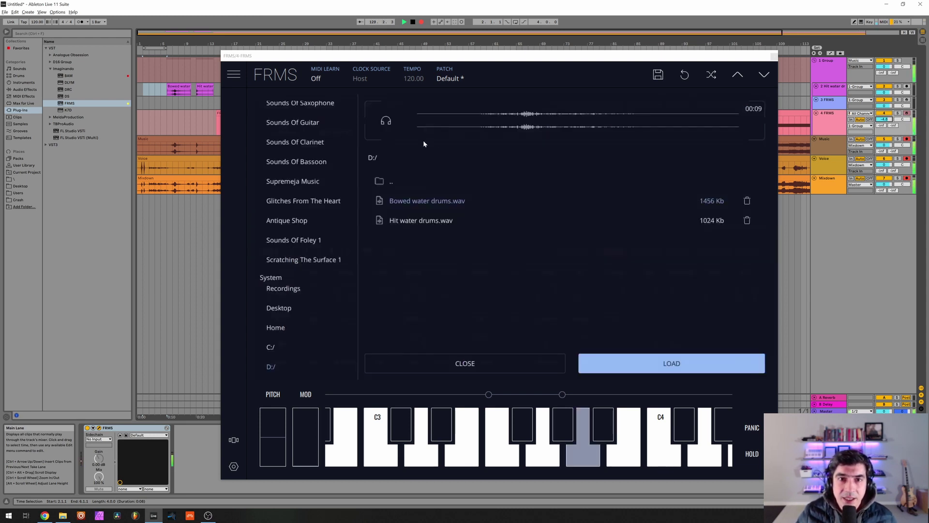
{"action": "left_click", "coordinate": [426, 227]}
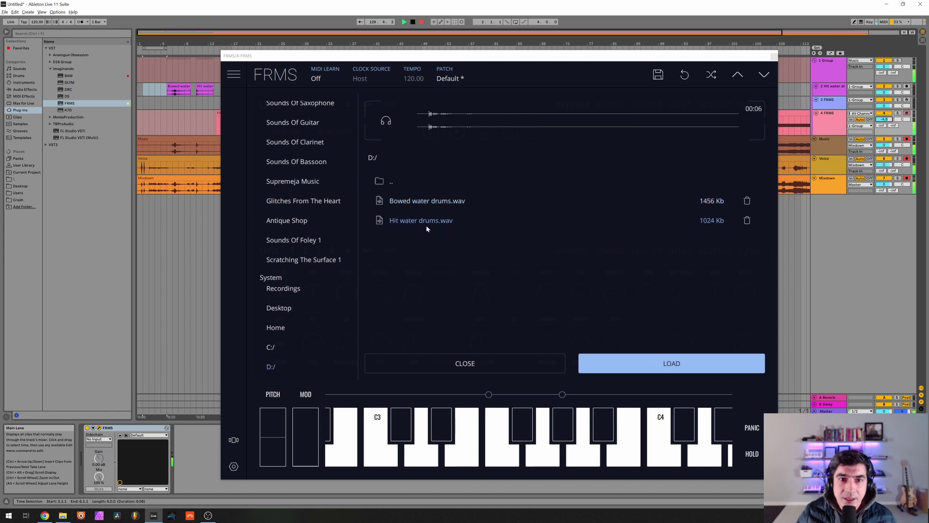
{"action": "left_click", "coordinate": [674, 364]}
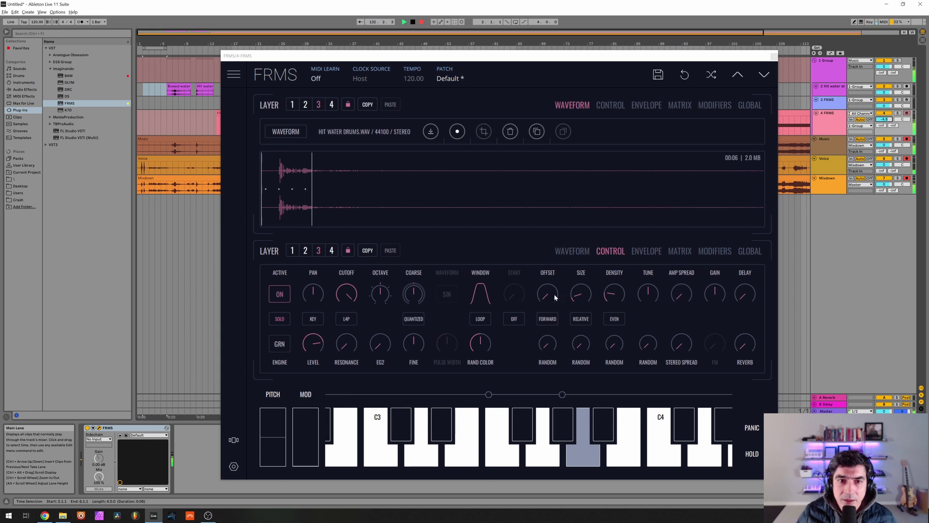
Step: Set layer 3's offset to the start of the hit, with a near-square window, size 0.443, END playback and minimum density
{"action": "left_click_drag", "start_coordinate": [555, 297], "coordinate": [565, 290]}
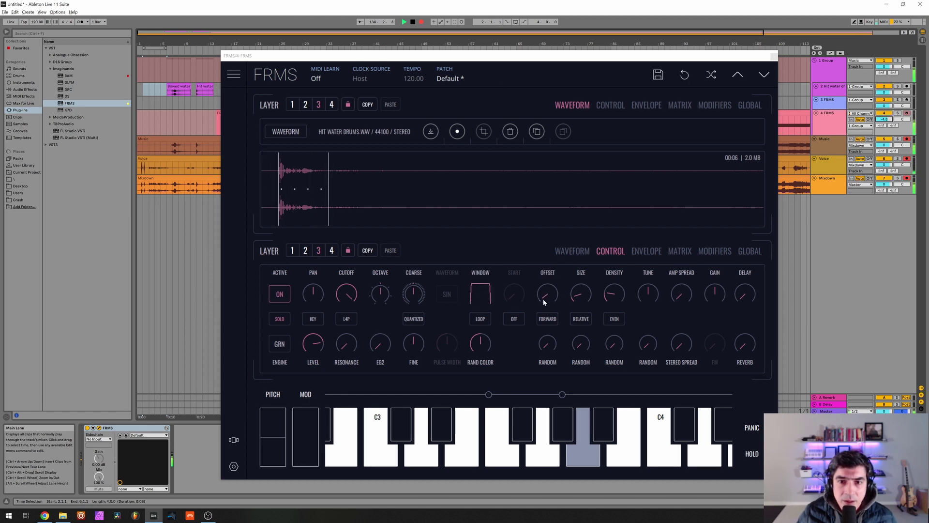
{"action": "left_click_drag", "start_coordinate": [578, 298], "coordinate": [573, 260]}
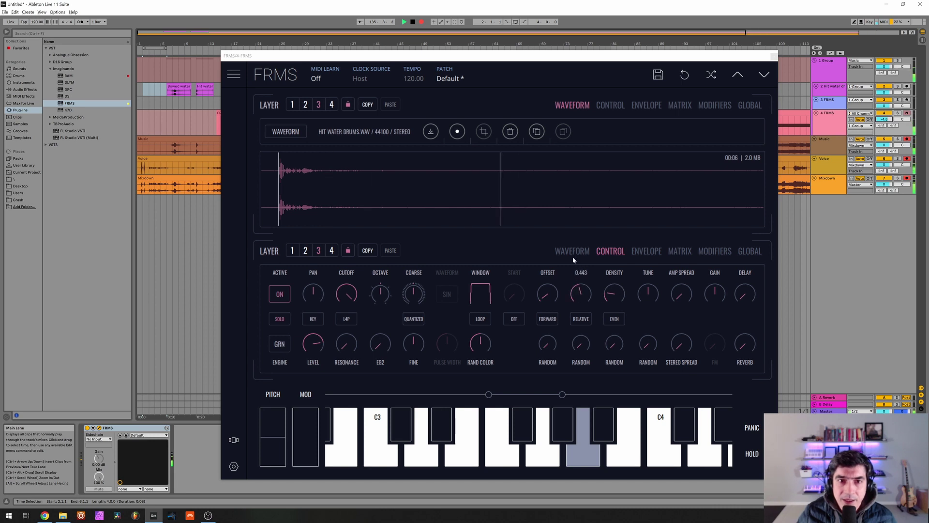
{"action": "left_click", "coordinate": [487, 324]}
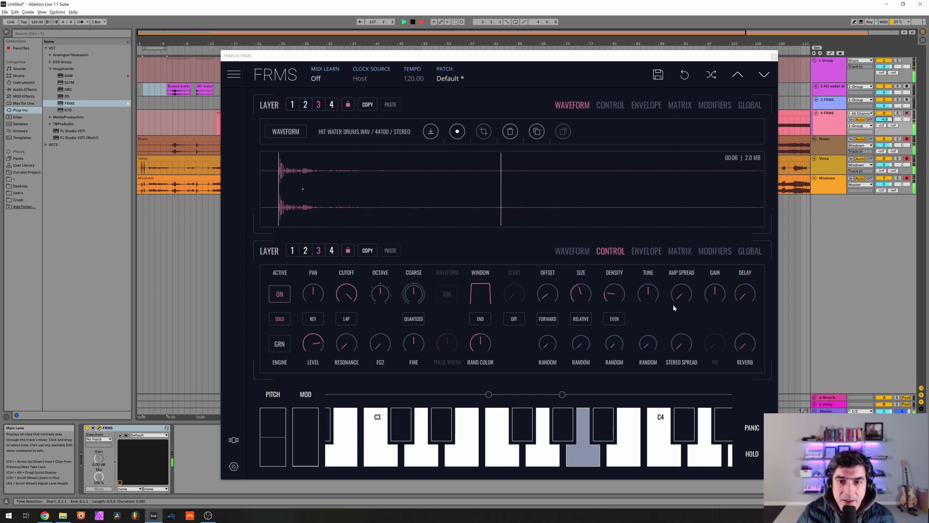
{"action": "mouse_move", "coordinate": [611, 303]}
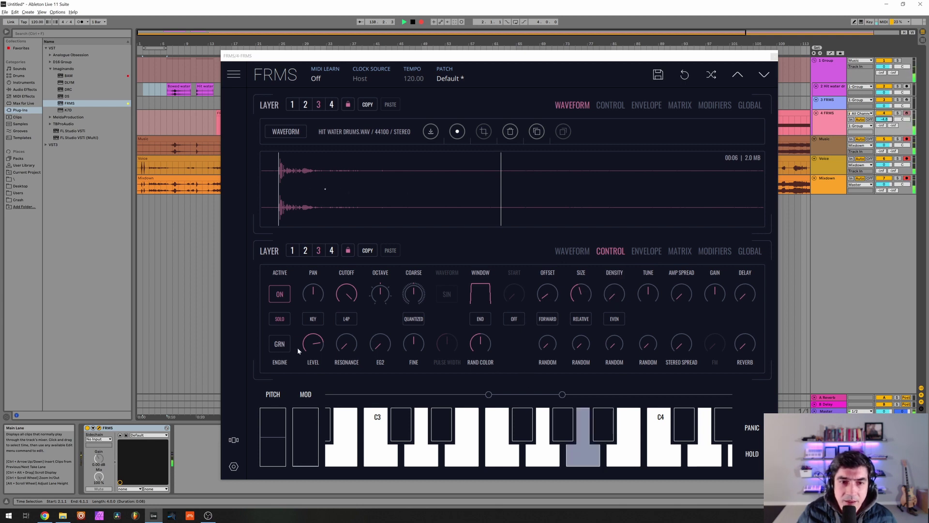
Step: Raise layer 3's level to maximum, increase its gain and lower its octave
{"action": "left_click_drag", "start_coordinate": [315, 348], "coordinate": [312, 314]}
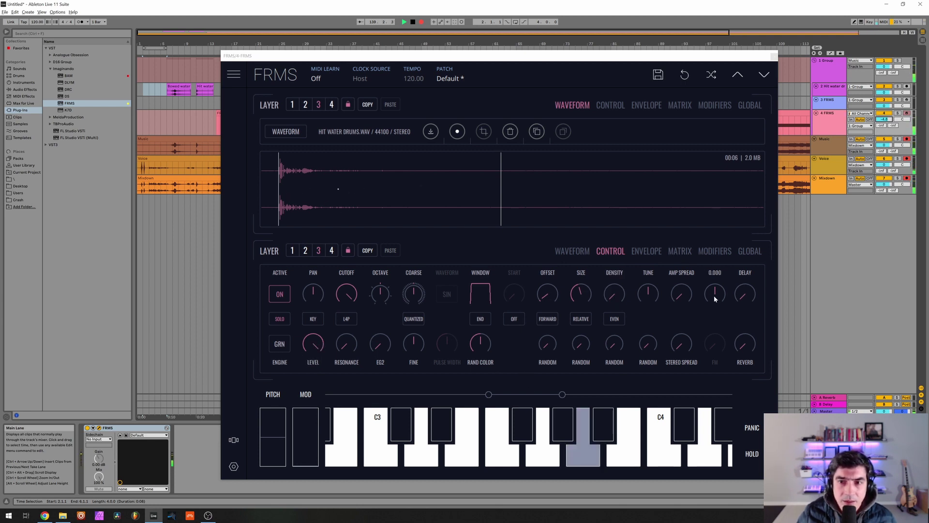
{"action": "left_click_drag", "start_coordinate": [714, 295], "coordinate": [706, 276]}
{"action": "left_click_drag", "start_coordinate": [381, 294], "coordinate": [383, 300]}
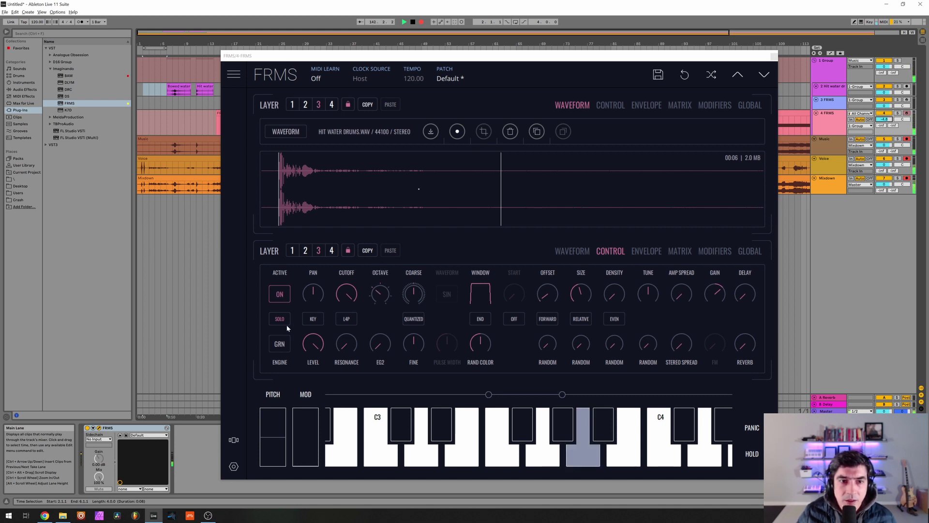
{"action": "left_click", "coordinate": [293, 105]}
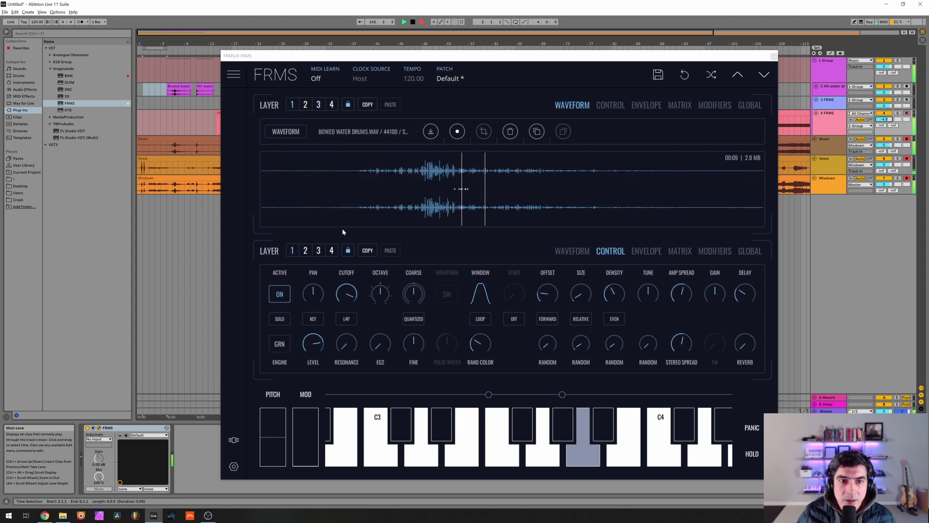
{"action": "left_click", "coordinate": [645, 251]}
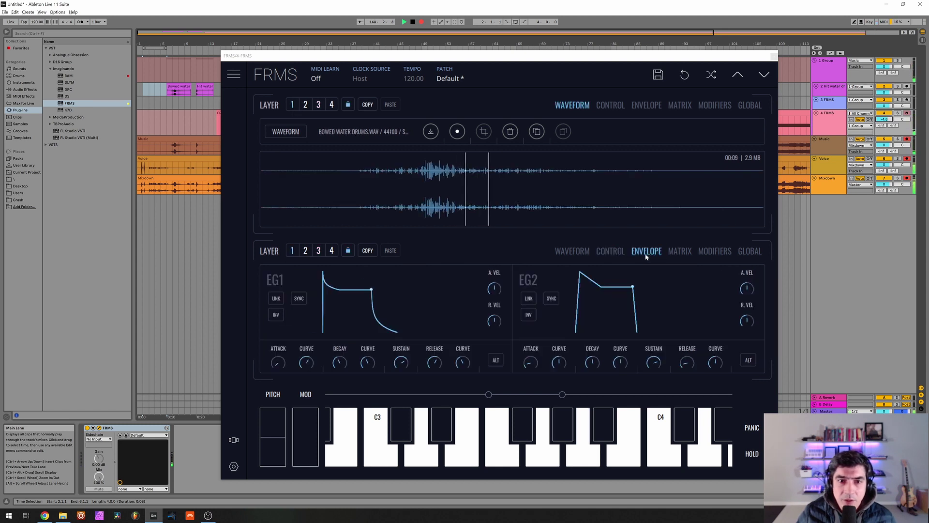
{"action": "left_click", "coordinate": [306, 250]}
{"action": "left_click", "coordinate": [611, 251]}
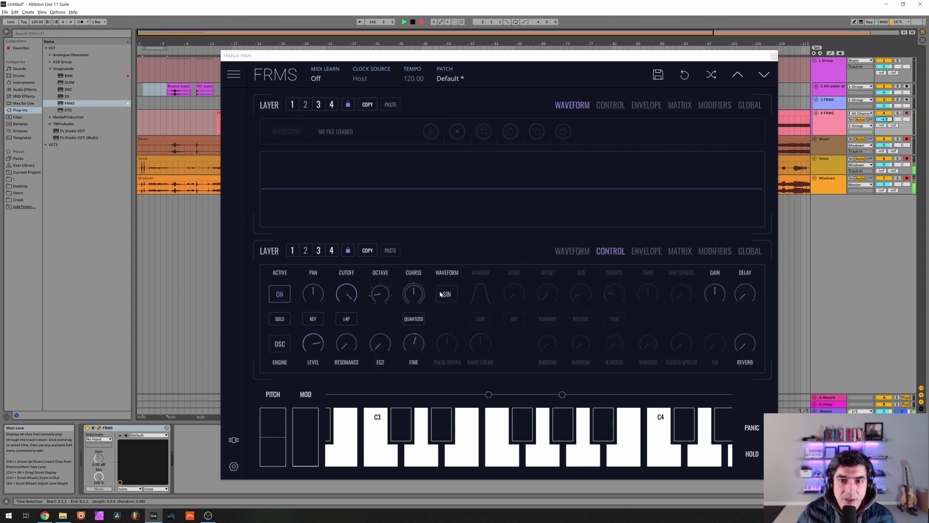
Step: Give layer 1's EG1 an attack of about 0.663 with a gradual, slow-starting curve, and raise its sustain to maximum
{"action": "left_click", "coordinate": [292, 251]}
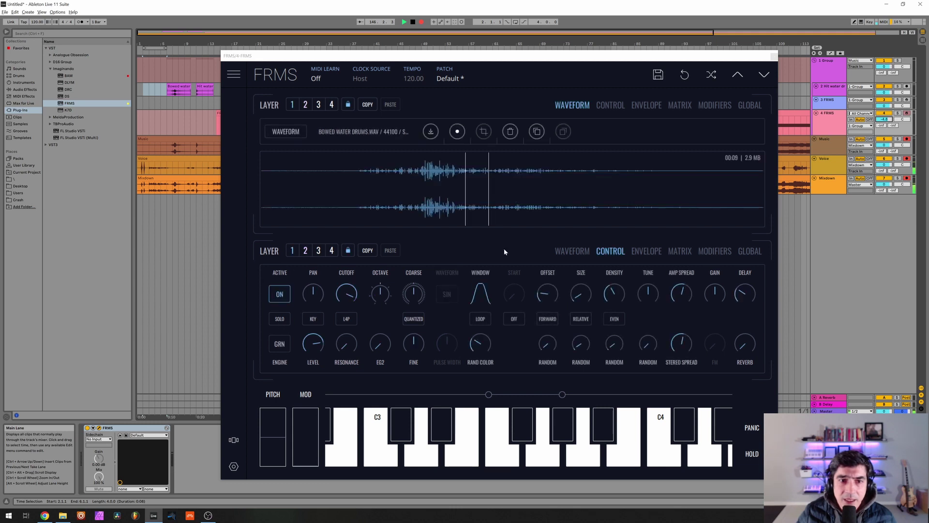
{"action": "left_click", "coordinate": [645, 250]}
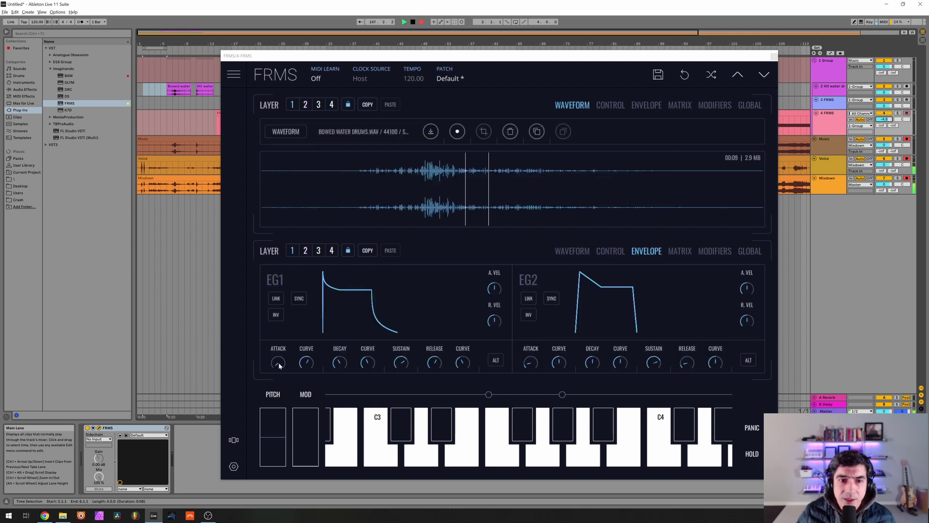
{"action": "left_click_drag", "start_coordinate": [278, 365], "coordinate": [275, 312]}
{"action": "left_click_drag", "start_coordinate": [302, 364], "coordinate": [314, 332]}
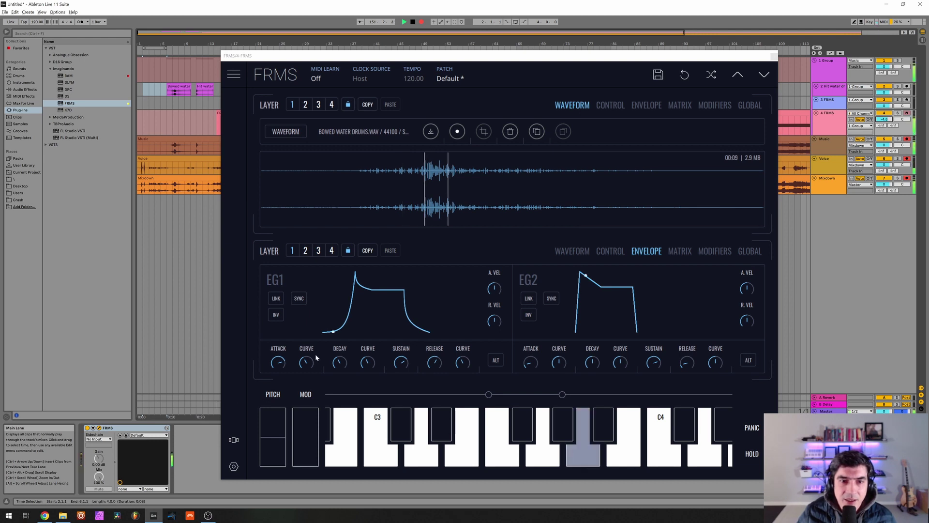
{"action": "left_click_drag", "start_coordinate": [401, 362], "coordinate": [387, 325]}
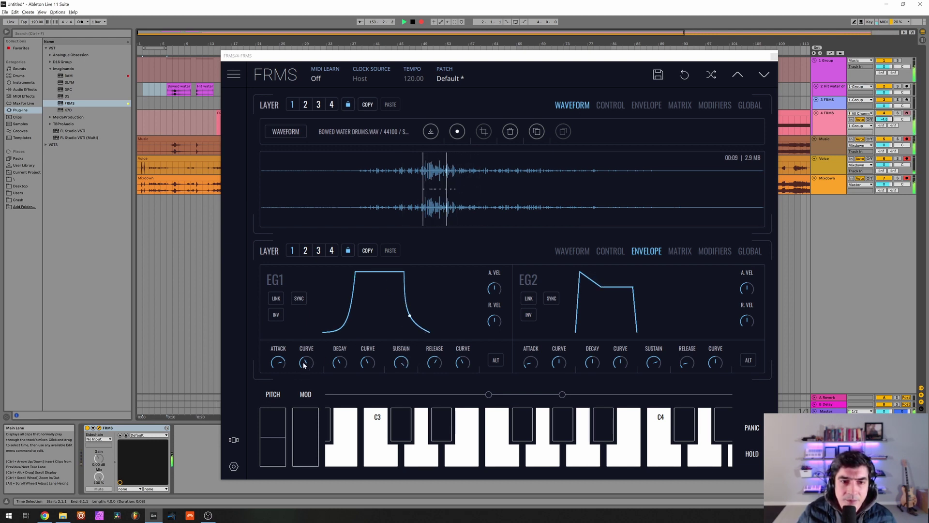
{"action": "mouse_move", "coordinate": [280, 367]}
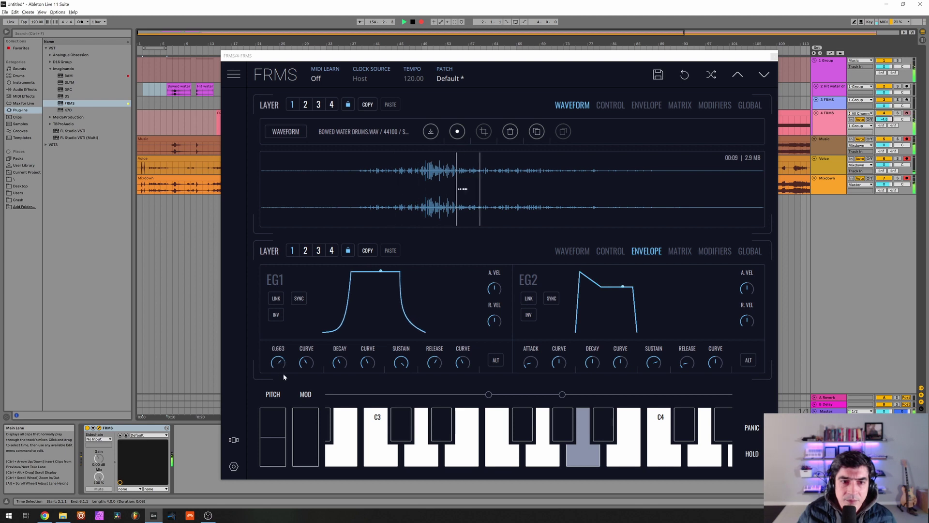
Step: Return layer 2 to the granular engine and deactivate the layer
{"action": "left_click", "coordinate": [609, 251]}
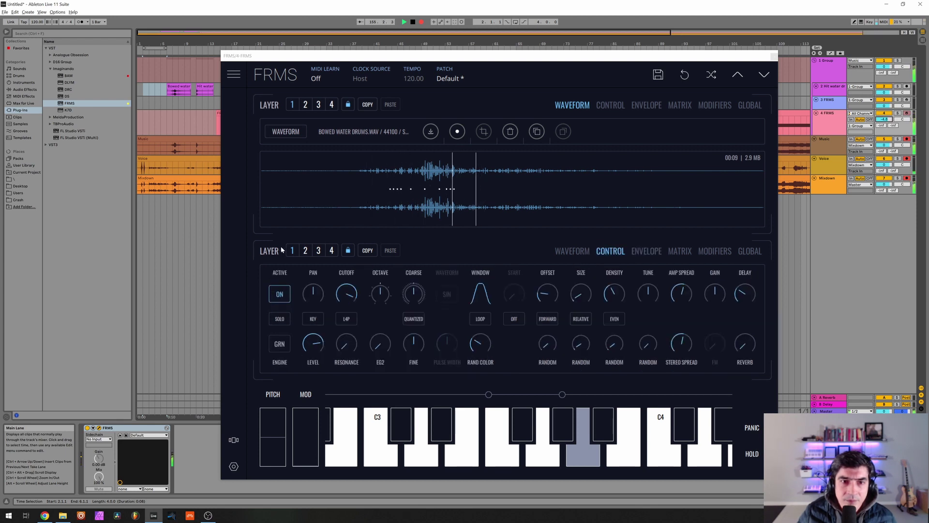
{"action": "left_click", "coordinate": [305, 251]}
{"action": "left_click", "coordinate": [279, 294]}
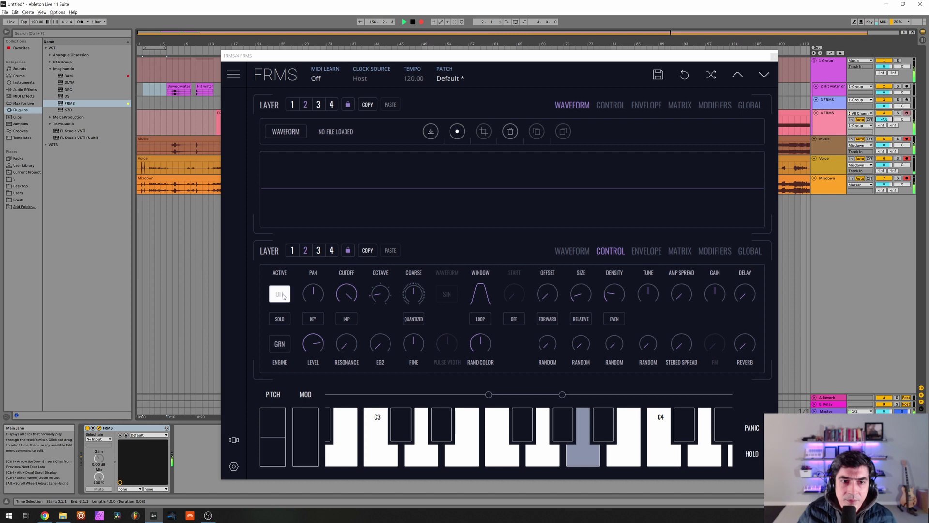
Step: Activate layer 2 with the sine oscillator engine and give its EG1 a longer attack with a slow-starting curve
{"action": "left_click", "coordinate": [285, 347]}
{"action": "left_click", "coordinate": [647, 251]}
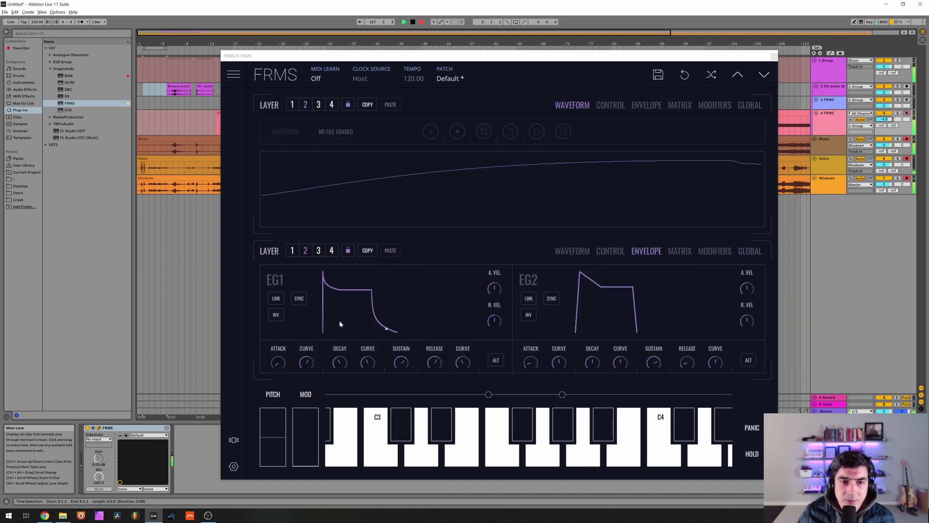
{"action": "left_click_drag", "start_coordinate": [305, 364], "coordinate": [307, 383]}
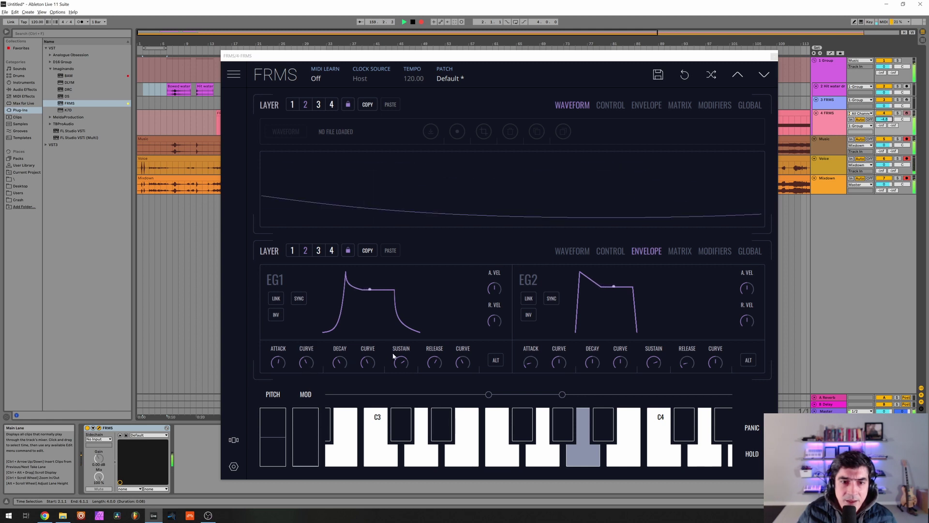
Step: Lower layer 2's level to around the middle and raise its fine tuning slightly
{"action": "left_click", "coordinate": [610, 251]}
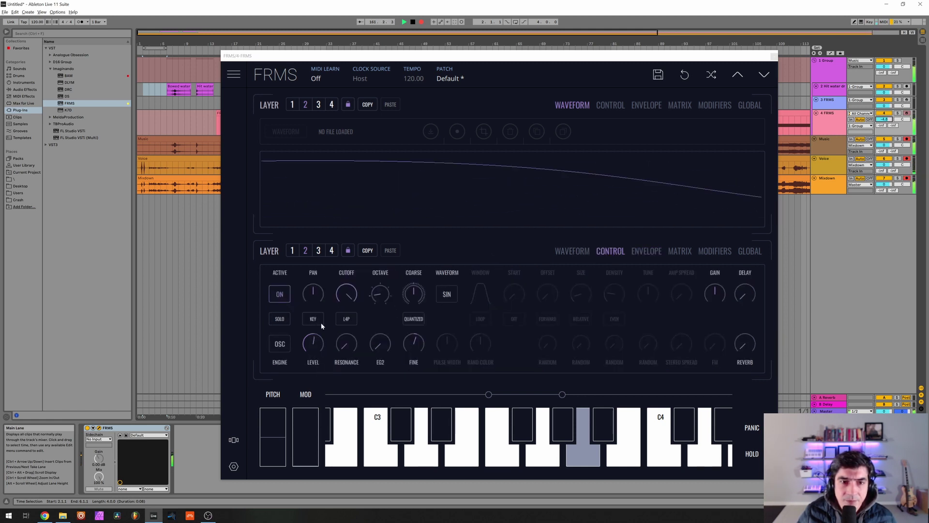
{"action": "mouse_move", "coordinate": [414, 293]}
{"action": "left_click_drag", "start_coordinate": [413, 293], "coordinate": [427, 284]}
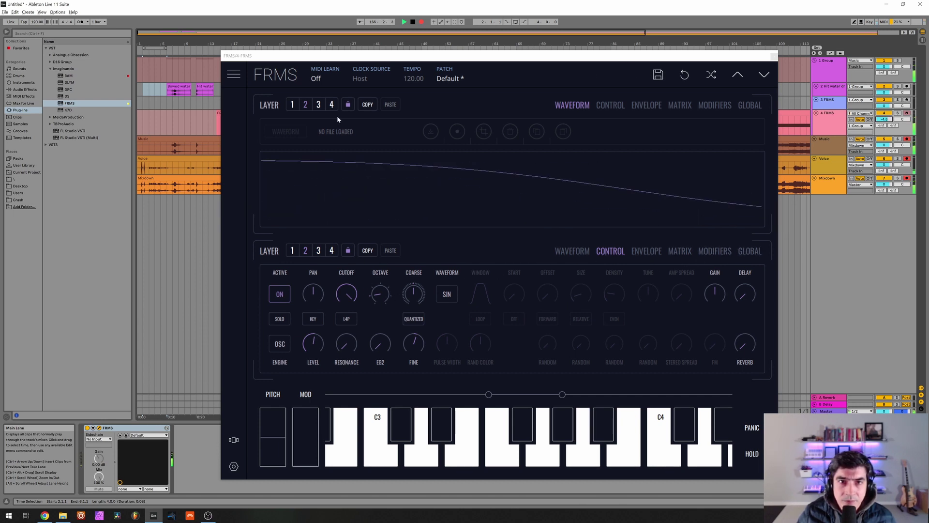
Step: Add a moderate amount of delay to layer 3 and raise its filter resonance to around the middle
{"action": "left_click", "coordinate": [318, 104]}
{"action": "left_click", "coordinate": [600, 109]}
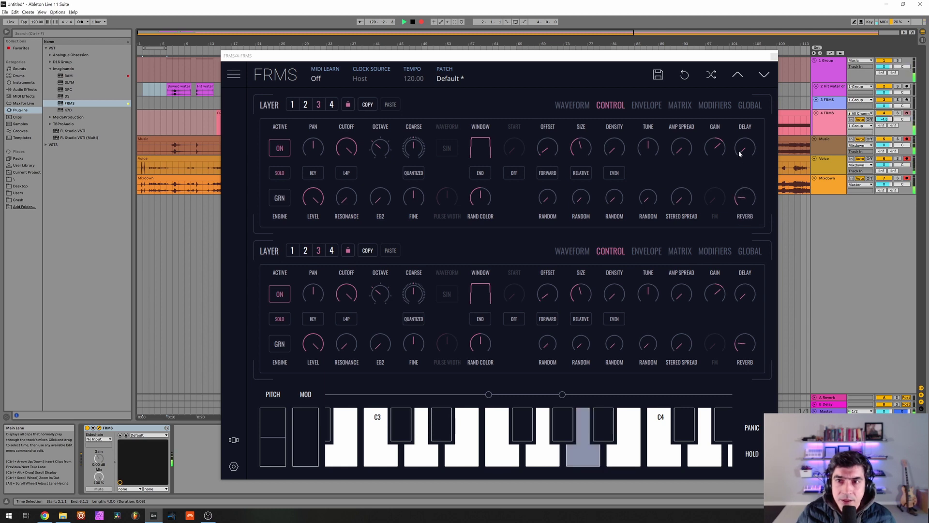
{"action": "left_click_drag", "start_coordinate": [740, 153], "coordinate": [733, 116]}
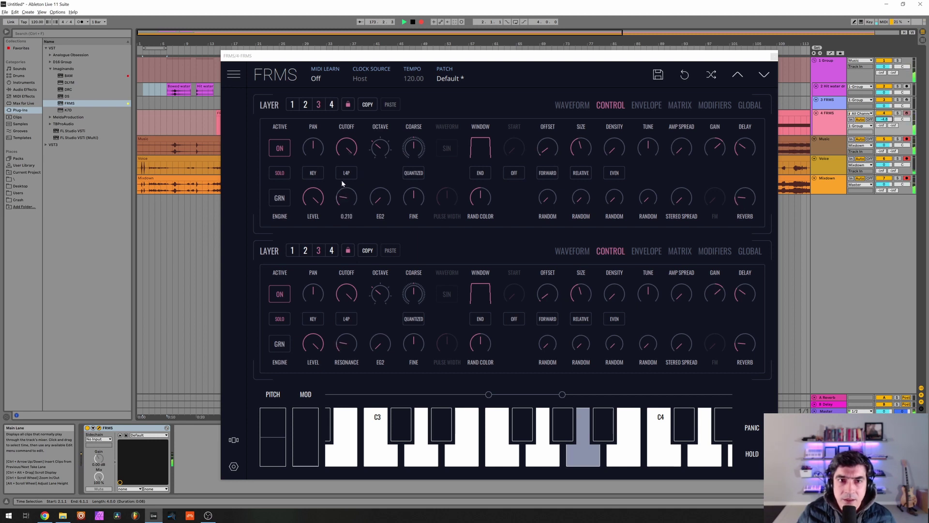
{"action": "left_click_drag", "start_coordinate": [342, 183], "coordinate": [339, 148]}
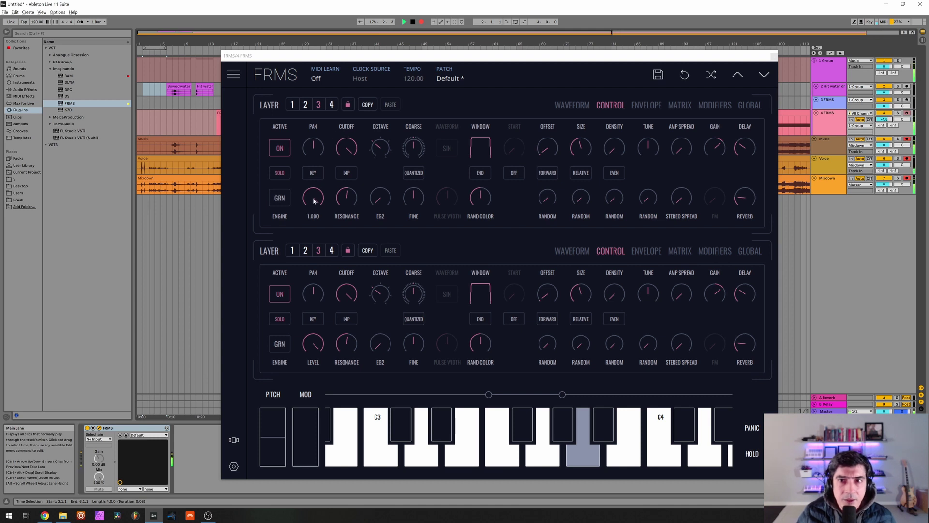
{"action": "left_click", "coordinate": [572, 105]}
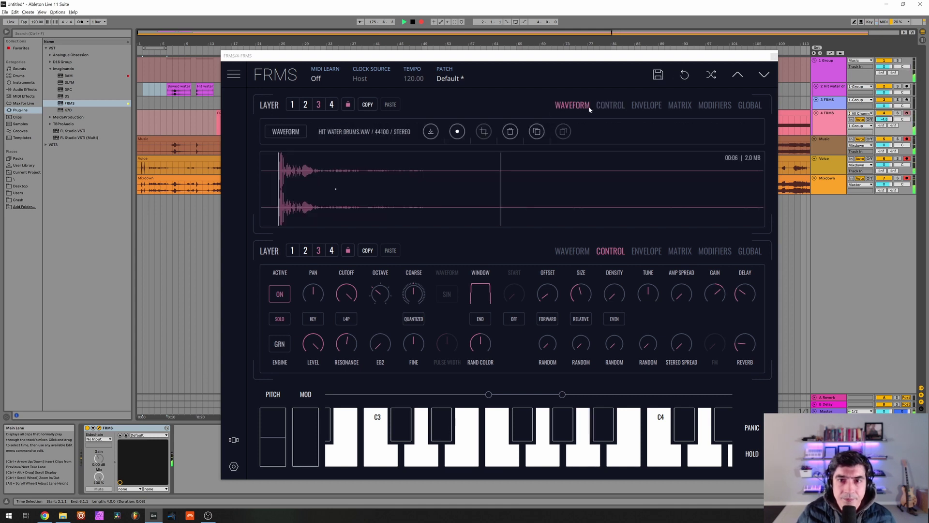
Step: Turn off layer 3's solo and bring layer 1's level up to 0.467
{"action": "left_click", "coordinate": [293, 105]}
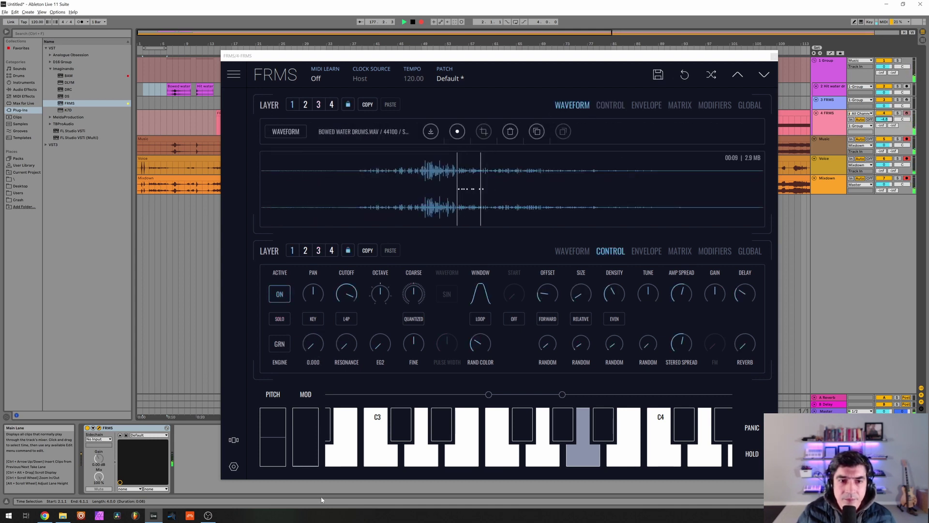
{"action": "left_click", "coordinate": [305, 251]}
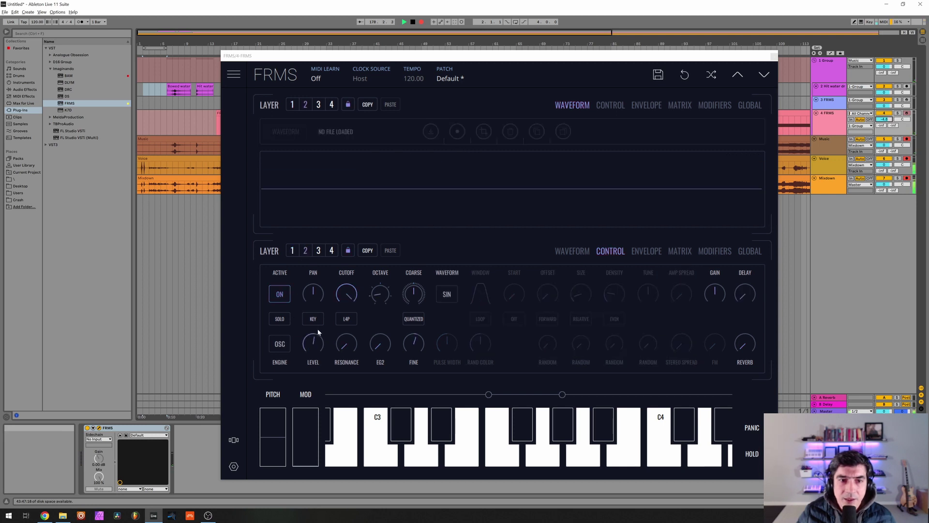
{"action": "left_click", "coordinate": [319, 250]}
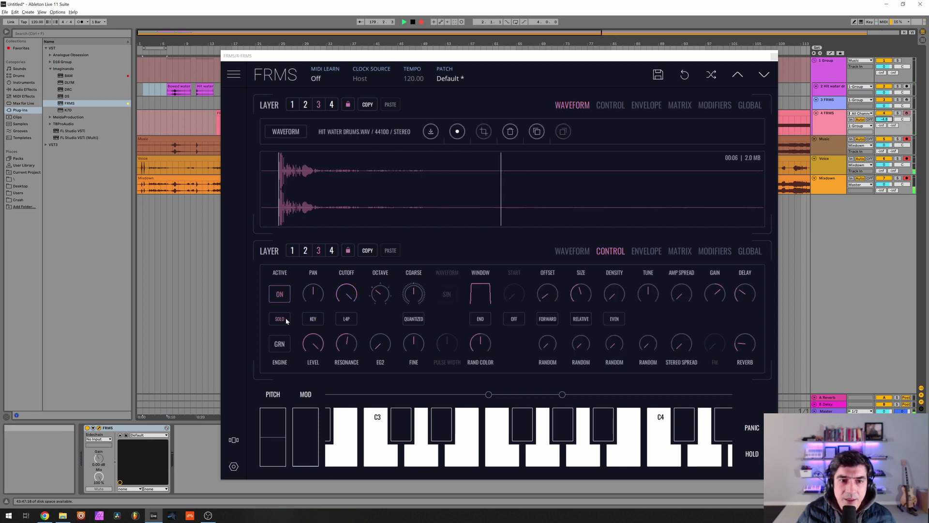
{"action": "left_click", "coordinate": [292, 251]}
{"action": "left_click_drag", "start_coordinate": [318, 348], "coordinate": [310, 297]}
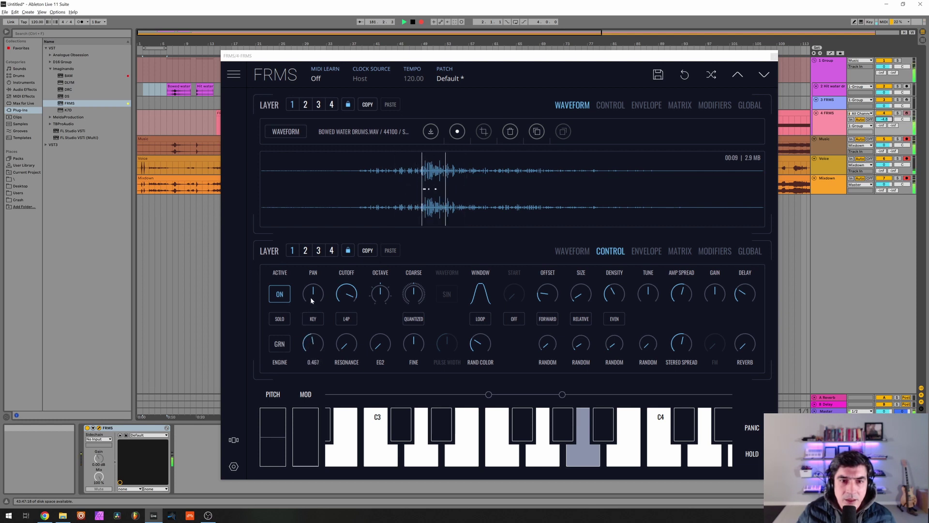
Step: Add some reverb to layer 1, raise its level further, and give its EG1 a shorter, linear attack
{"action": "mouse_move", "coordinate": [736, 351]}
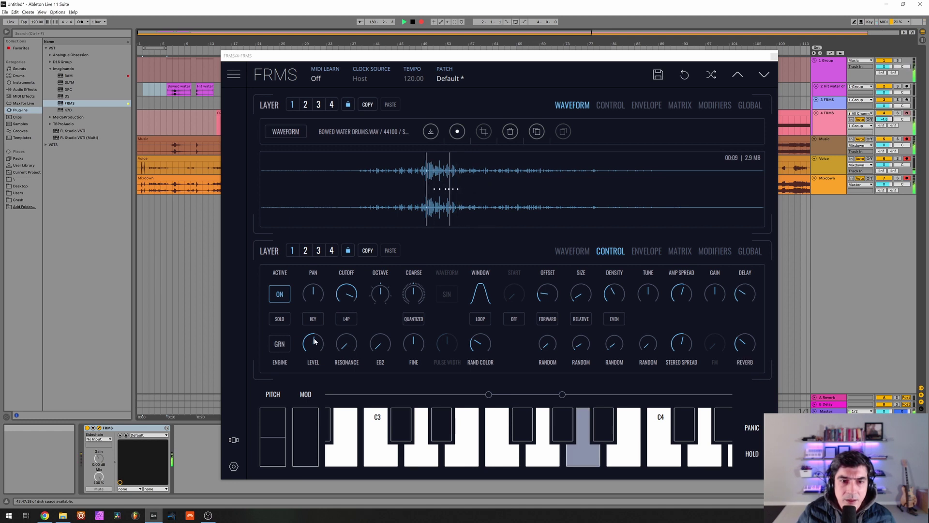
{"action": "mouse_move", "coordinate": [314, 339]}
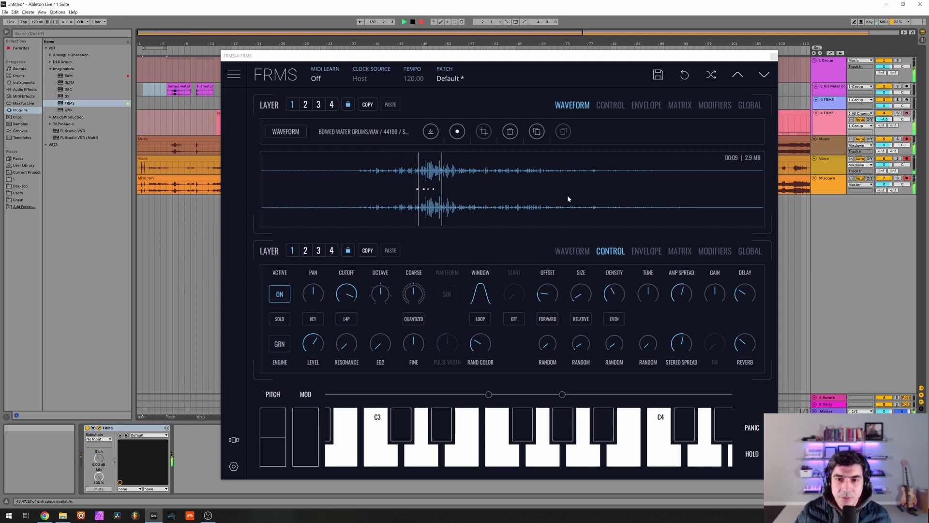
{"action": "left_click", "coordinate": [647, 253]}
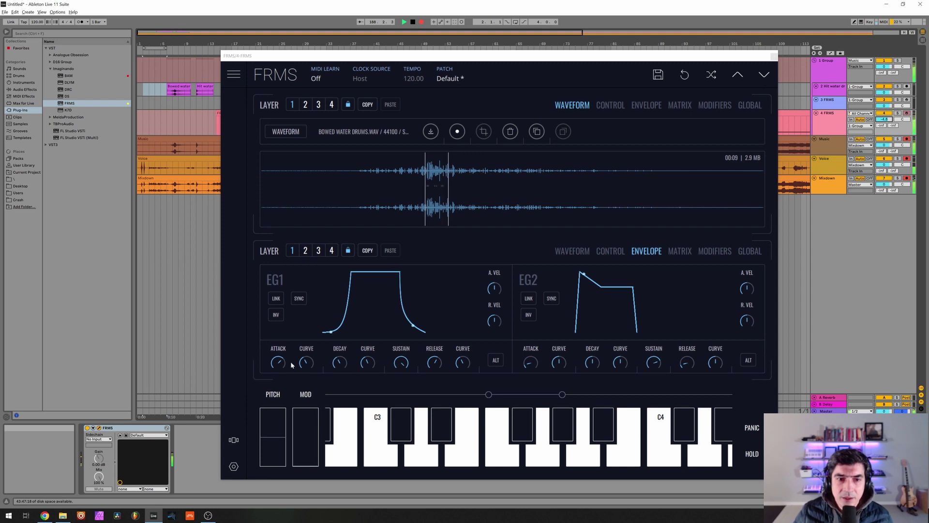
{"action": "left_click_drag", "start_coordinate": [290, 360], "coordinate": [327, 354]}
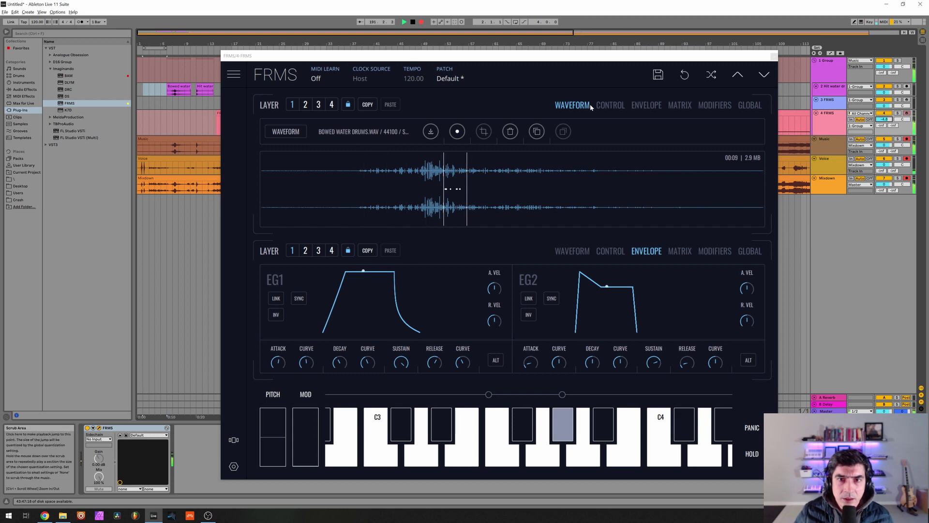
Step: Bring layer 2's level back up to about half and raise its EG1 sustain to maximum
{"action": "left_click", "coordinate": [305, 105]}
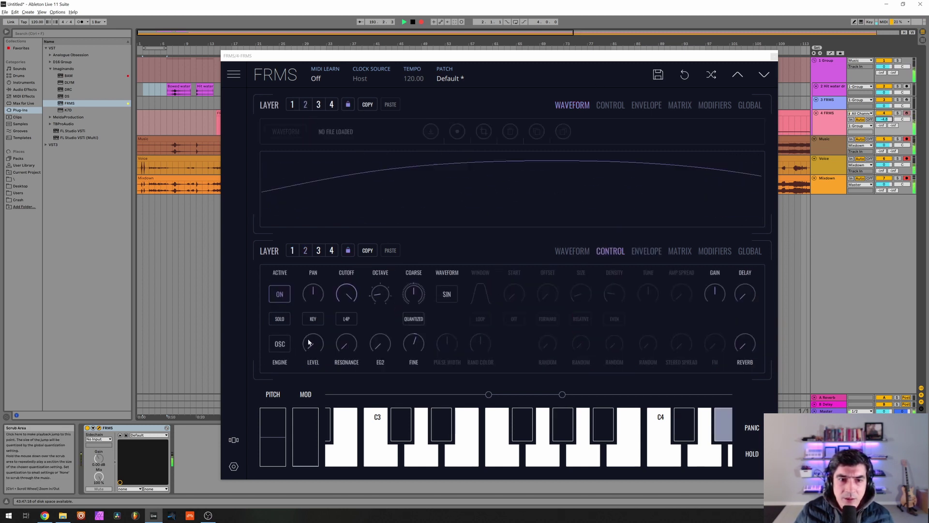
{"action": "left_click_drag", "start_coordinate": [312, 345], "coordinate": [306, 288]}
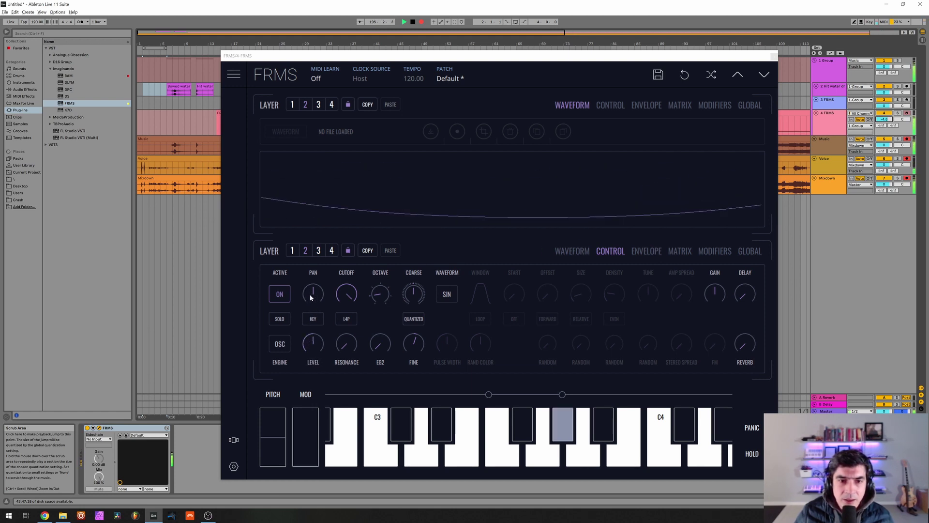
{"action": "left_click", "coordinate": [650, 250]}
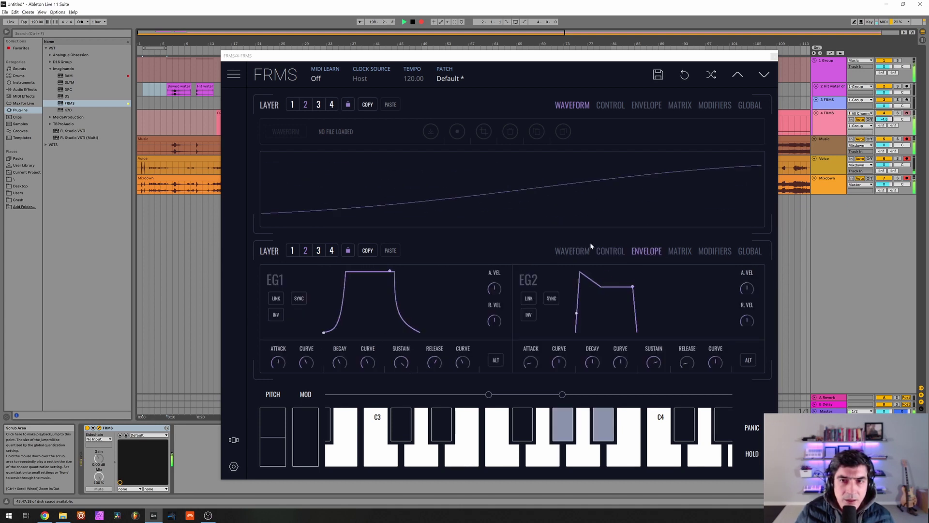
Step: Activate layer 4 as a saw oscillator, lower its filter cutoff and add some EG2 modulation
{"action": "left_click", "coordinate": [331, 250]}
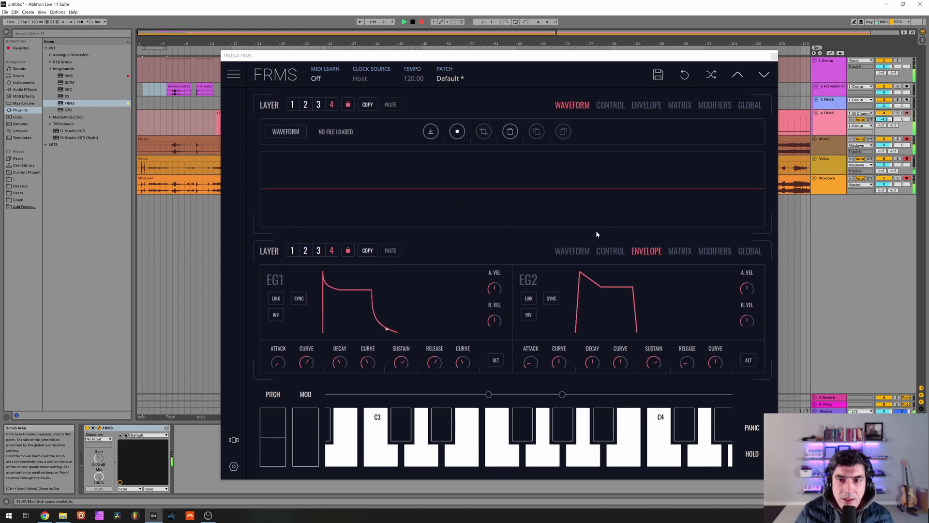
{"action": "left_click", "coordinate": [603, 253]}
{"action": "left_click", "coordinate": [279, 344]}
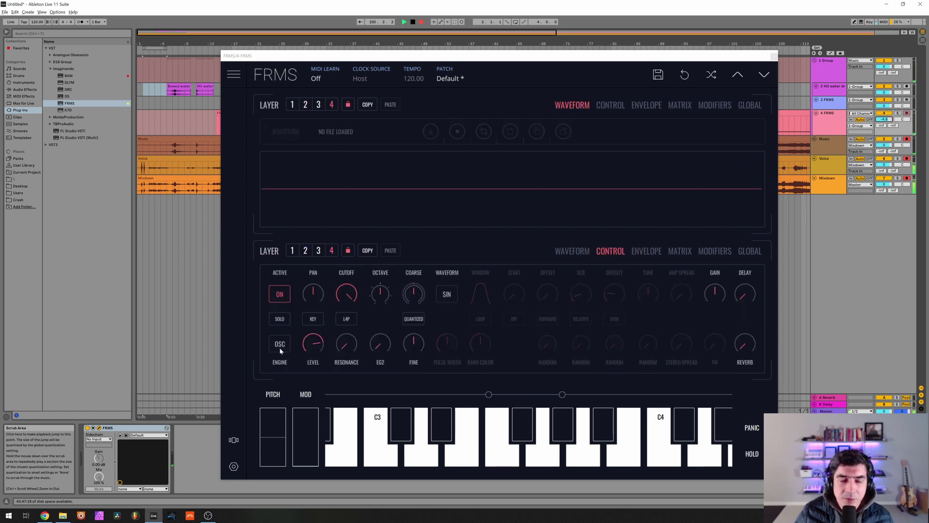
{"action": "left_click", "coordinate": [441, 299]}
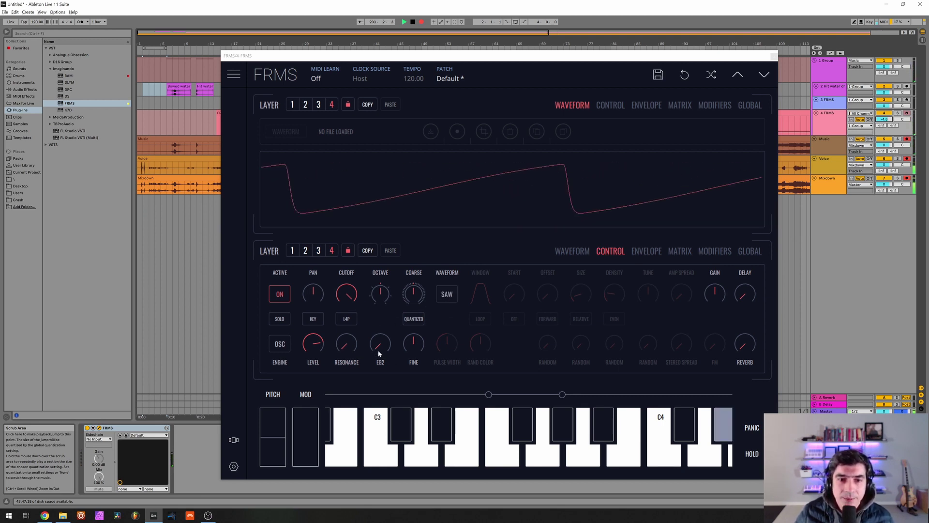
{"action": "left_click_drag", "start_coordinate": [379, 349], "coordinate": [373, 267]}
{"action": "left_click_drag", "start_coordinate": [351, 299], "coordinate": [383, 395]}
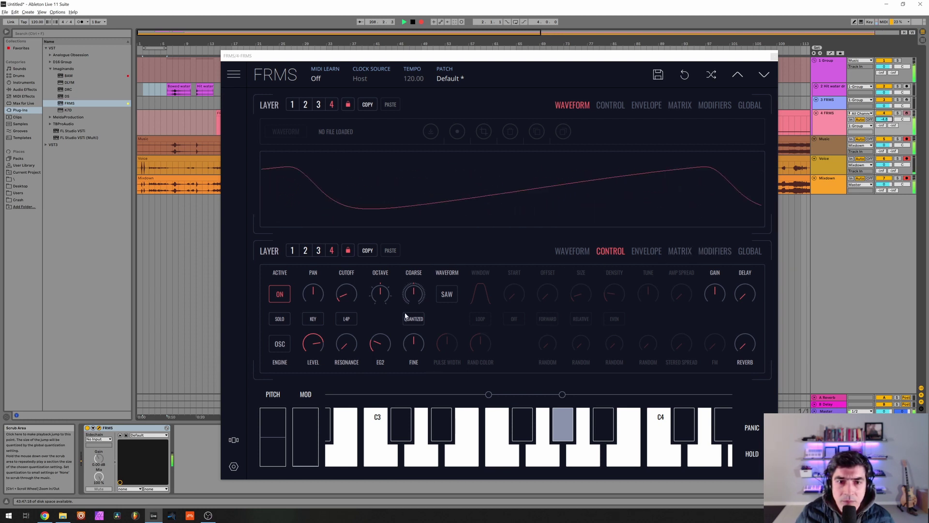
Step: Raise layer 4's fine tuning slightly and set its reverb to 0.367
{"action": "left_click", "coordinate": [305, 252]}
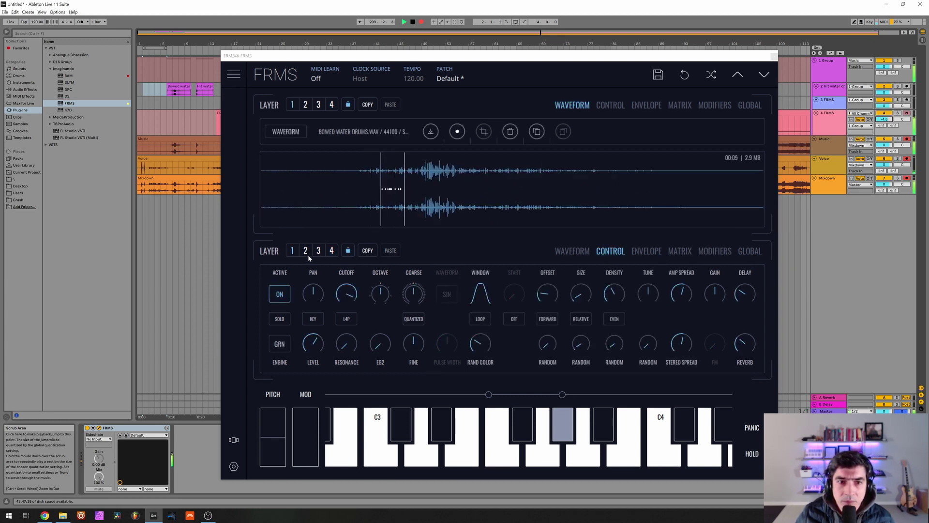
{"action": "left_click", "coordinate": [307, 254]}
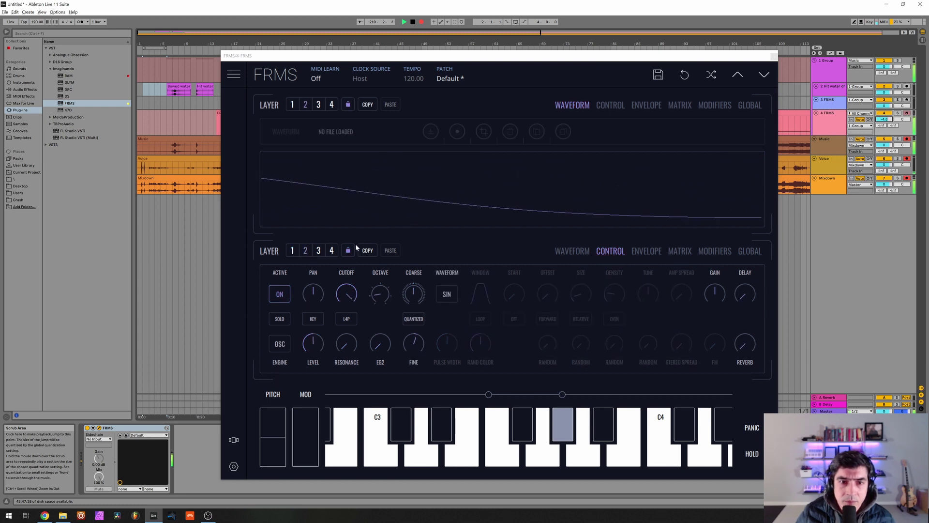
{"action": "left_click", "coordinate": [333, 251]}
{"action": "mouse_move", "coordinate": [410, 341]}
{"action": "left_mouse_down"}
{"action": "mouse_move", "coordinate": [434, 330]}
{"action": "mouse_move", "coordinate": [426, 341]}
{"action": "left_mouse_up"}
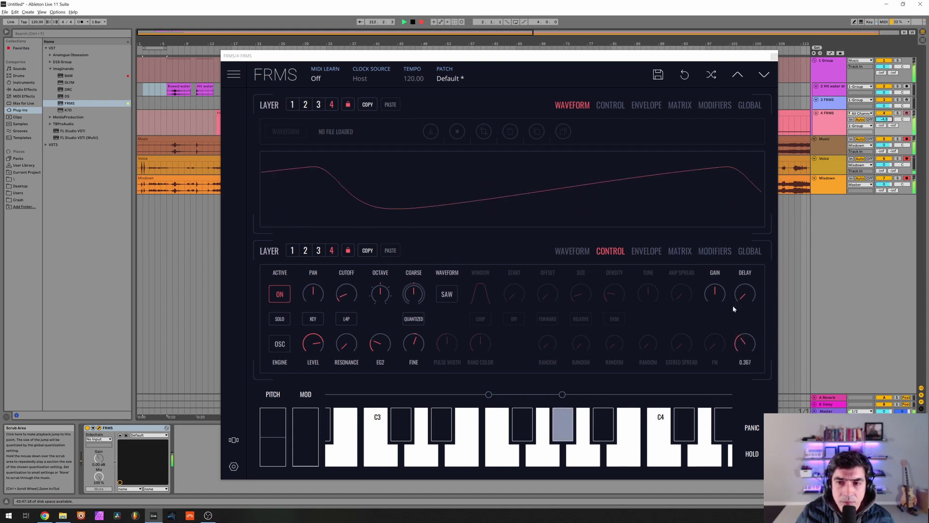
Step: Give layer 4's EG1 a longer attack with a slow-starting curve and lower the layer's level
{"action": "left_click", "coordinate": [647, 250]}
{"action": "left_click_drag", "start_coordinate": [277, 355], "coordinate": [267, 312]}
{"action": "mouse_move", "coordinate": [306, 362]}
{"action": "left_mouse_down"}
{"action": "mouse_move", "coordinate": [301, 392]}
{"action": "mouse_move", "coordinate": [311, 376]}
{"action": "left_mouse_up"}
{"action": "left_click", "coordinate": [610, 250]}
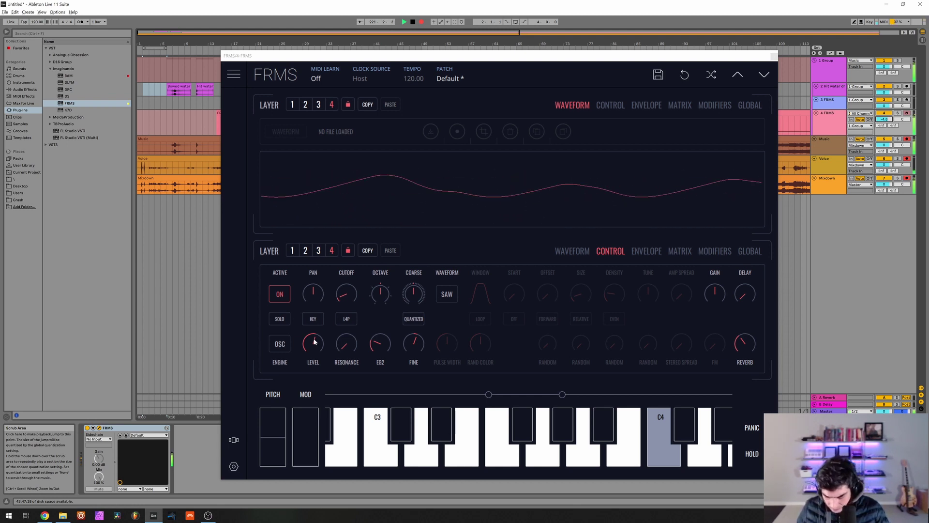
Step: Raise layer 2's octave and lower its level, and set layer 4's level to 0.623
{"action": "left_click", "coordinate": [308, 253]}
{"action": "left_click_drag", "start_coordinate": [323, 339], "coordinate": [314, 351]}
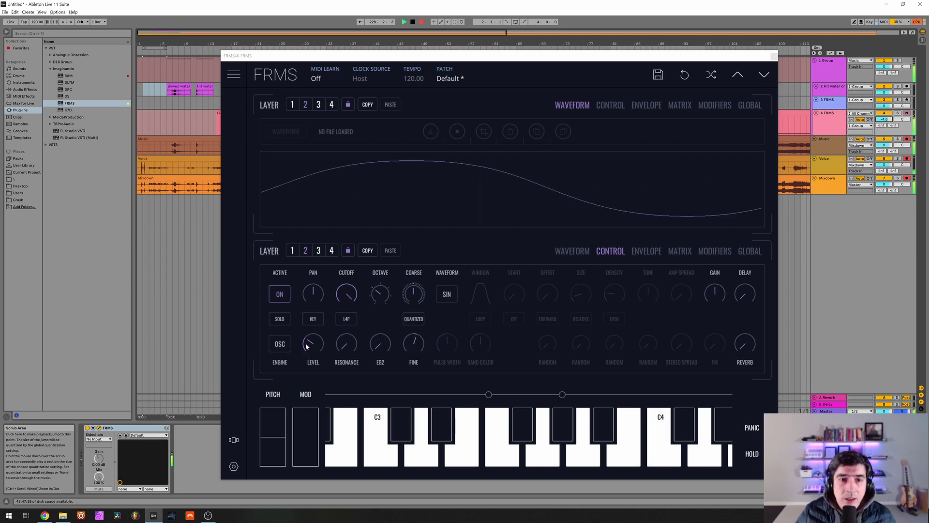
{"action": "left_click", "coordinate": [331, 253]}
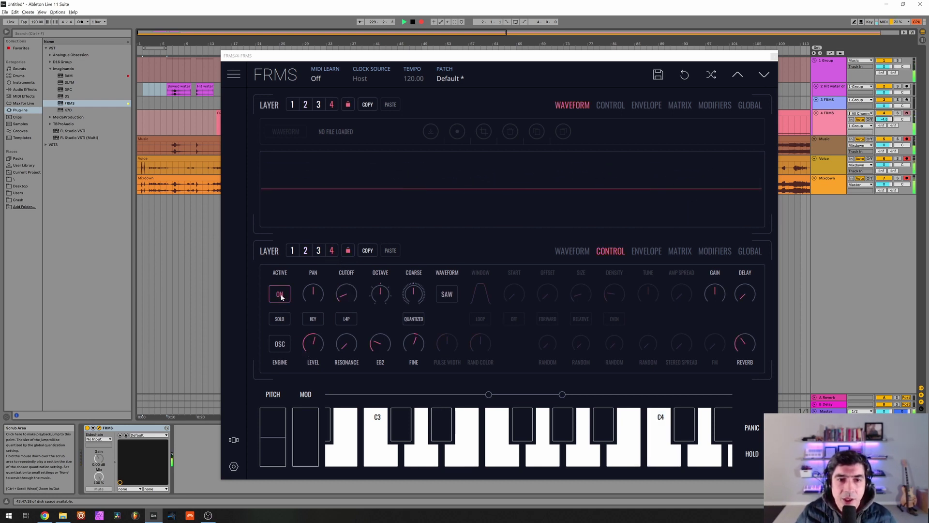
{"action": "mouse_move", "coordinate": [312, 343]}
{"action": "left_mouse_down"}
{"action": "mouse_move", "coordinate": [314, 372]}
{"action": "mouse_move", "coordinate": [314, 345]}
{"action": "left_mouse_up"}
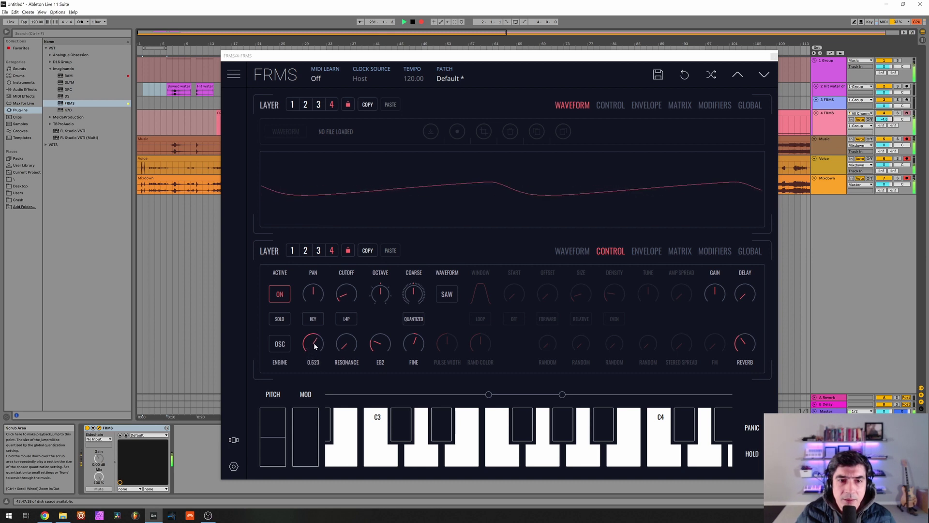
Step: Lower layer 3's level slightly and increase its delay and reverb amounts
{"action": "left_click", "coordinate": [318, 251]}
{"action": "left_click_drag", "start_coordinate": [316, 377], "coordinate": [314, 368]}
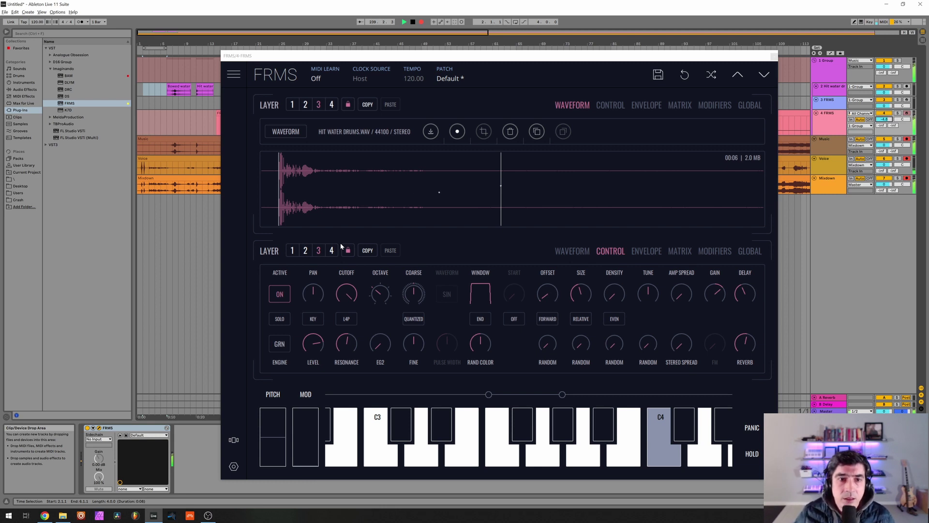
Step: Rebalance the layers by setting layer 4's level to 0.460 and layer 1's level to 0.787
{"action": "left_click", "coordinate": [332, 250]}
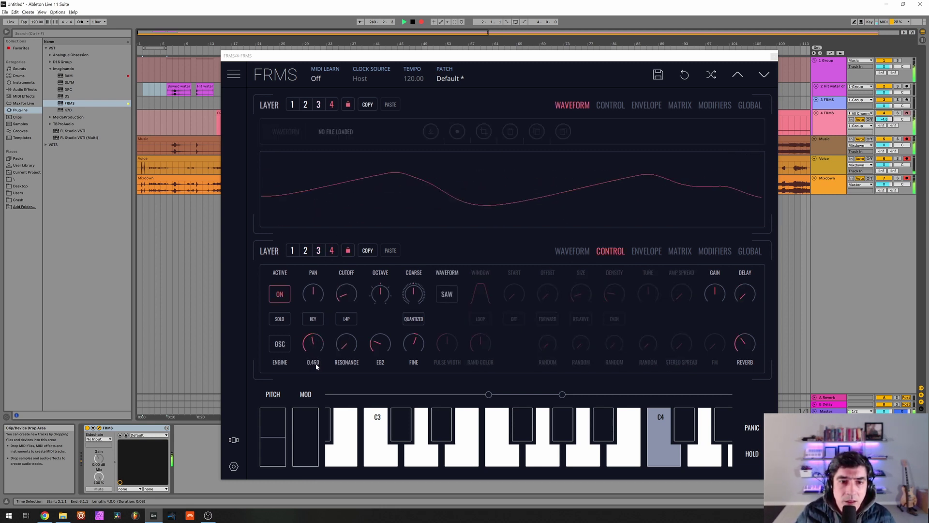
{"action": "left_click", "coordinate": [305, 250]}
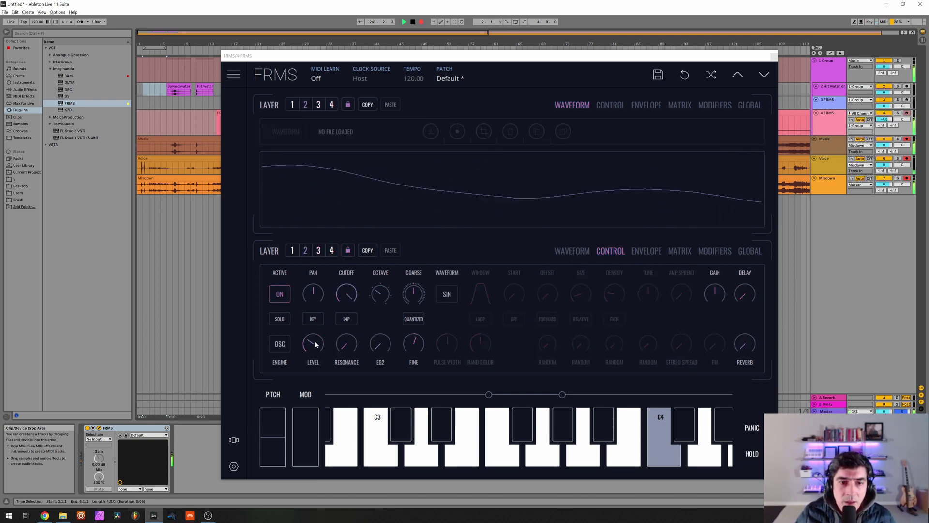
{"action": "left_click", "coordinate": [293, 250]}
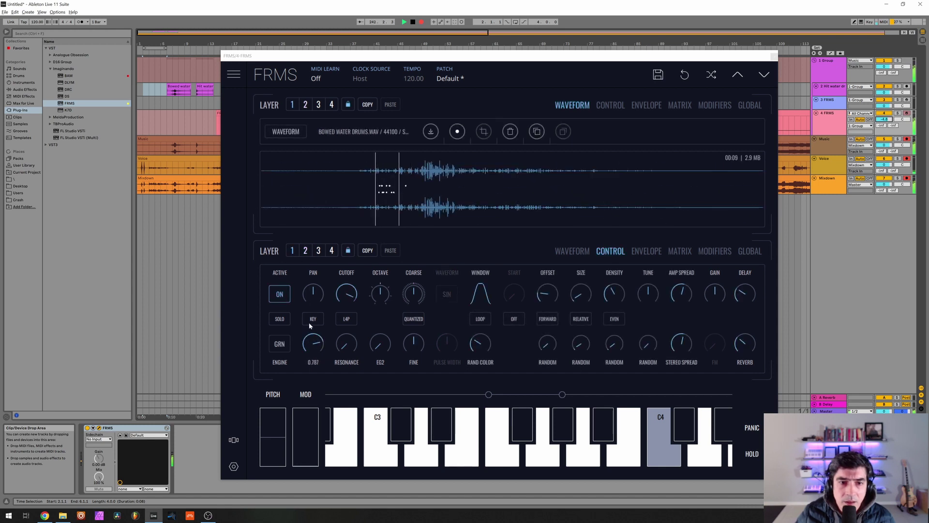